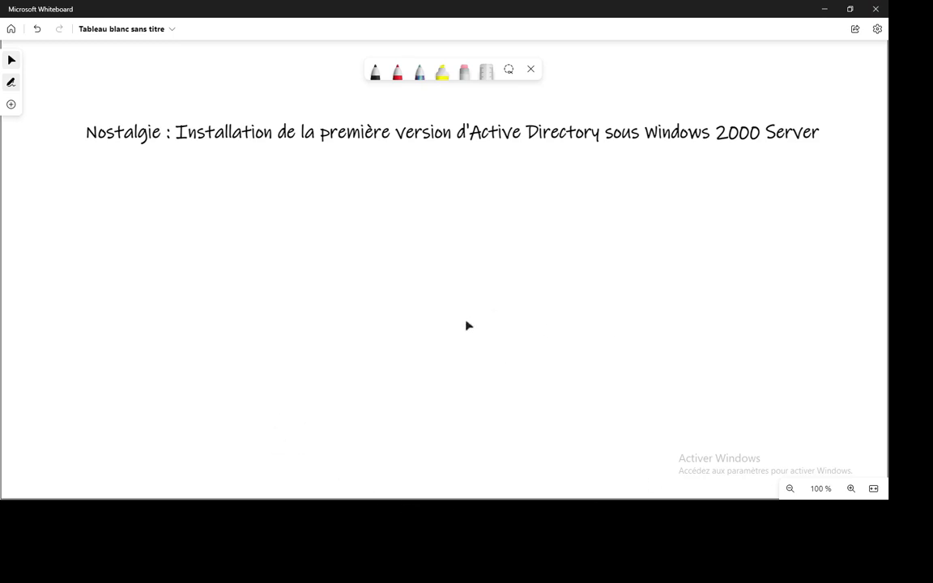
# - Switch to VMware Workstation and log on to the Windows 2000 Server virtual machine as Administrateur with the account password
pyautogui.hotkey('alt', 'Tab')
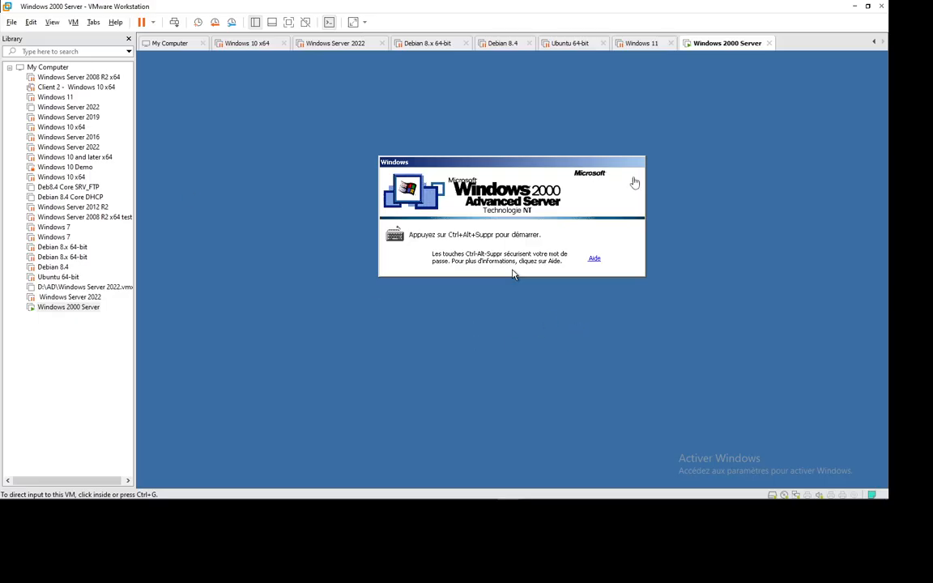
pyautogui.click(175, 23)
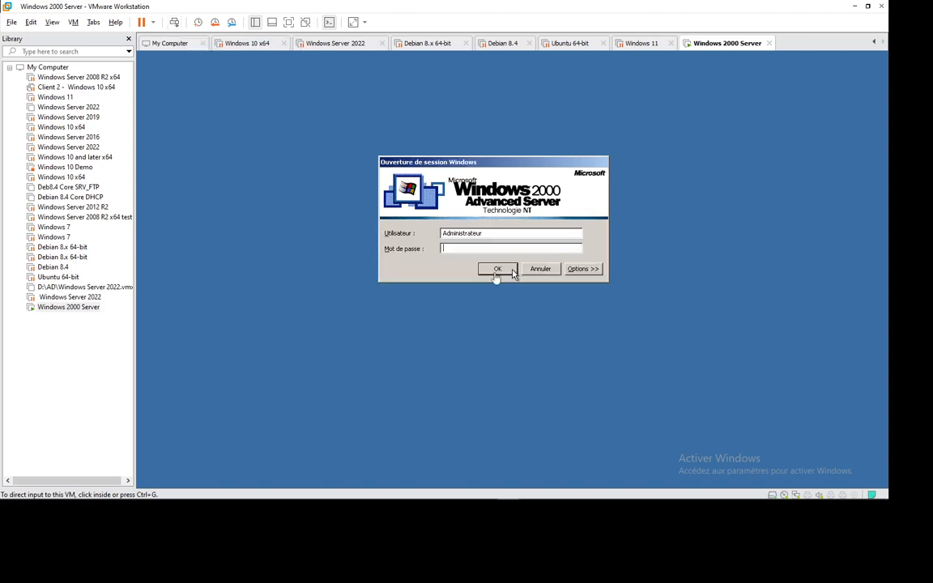
pyautogui.click(465, 248)
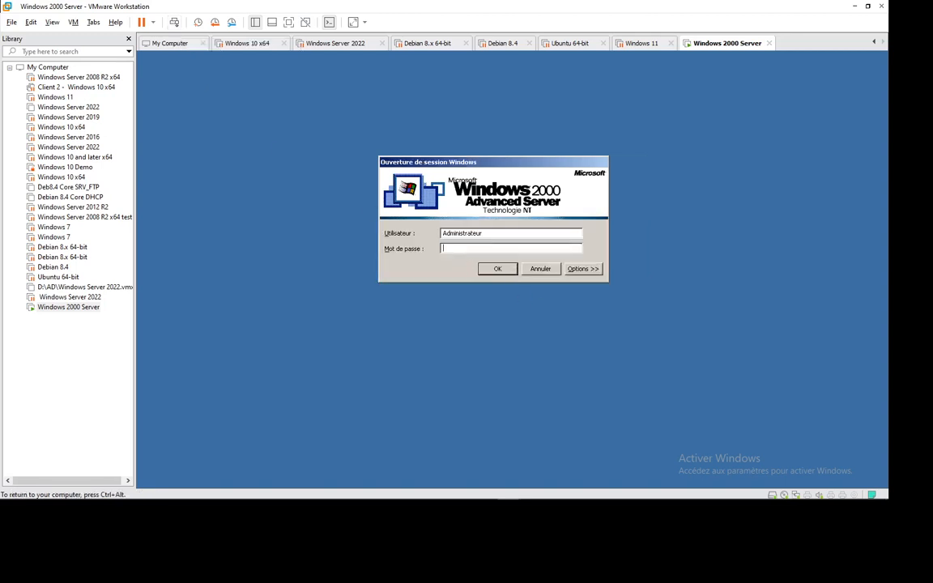
pyautogui.write('********')
pyautogui.press('Return')
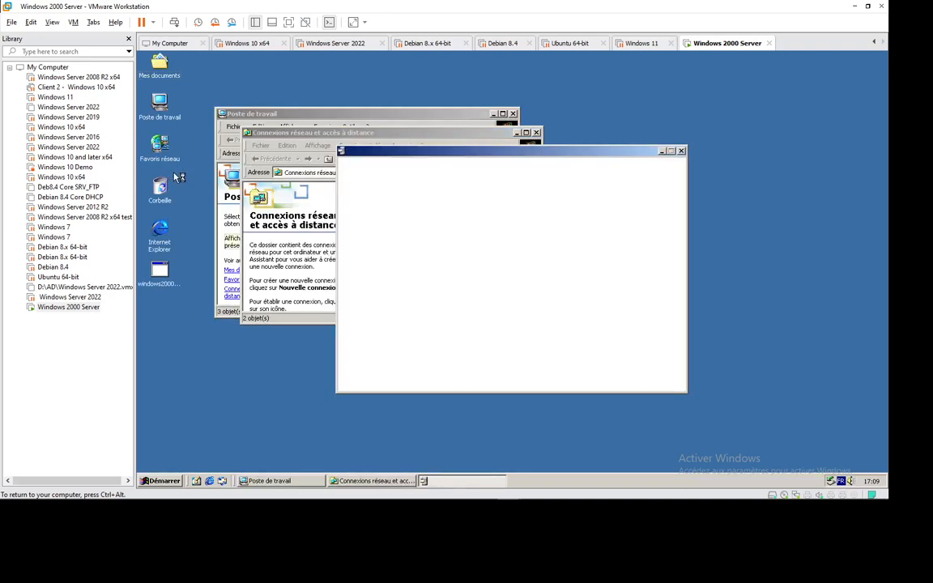
# - Minimize the three open windows and move the windows2000-kb835732 update file away from the column of desktop icons
pyautogui.click(662, 151)
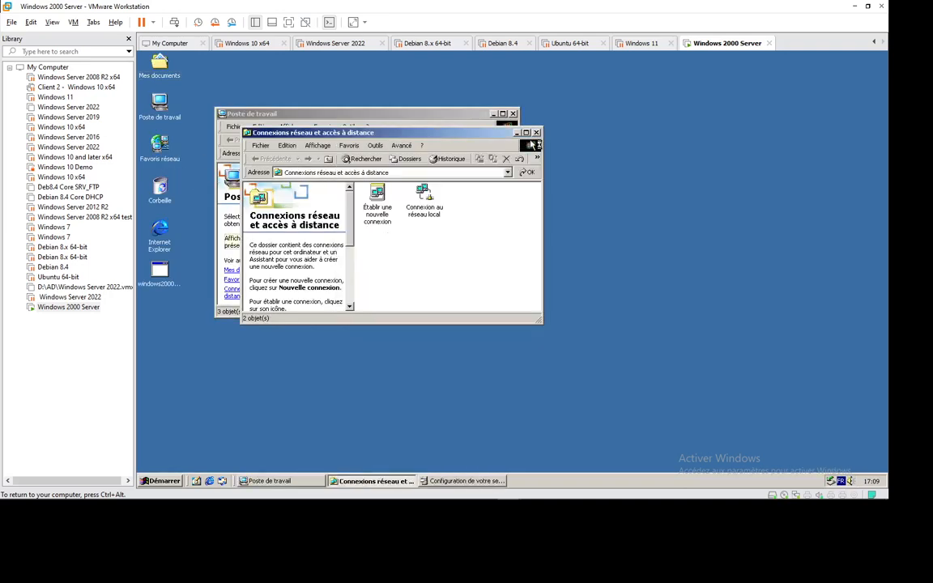
pyautogui.click(516, 134)
pyautogui.click(494, 113)
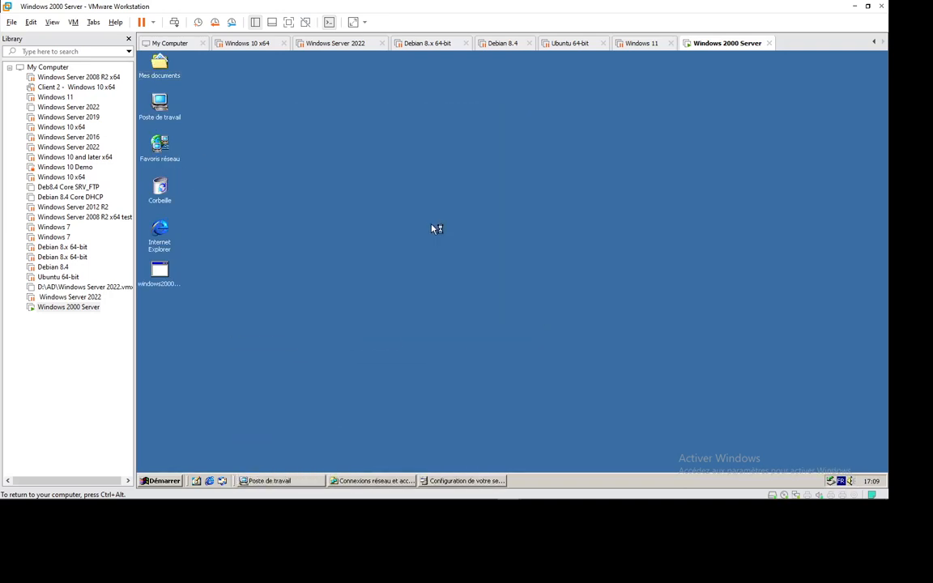
pyautogui.moveTo(162, 279); pyautogui.dragTo(320, 113)
pyautogui.click(351, 187)
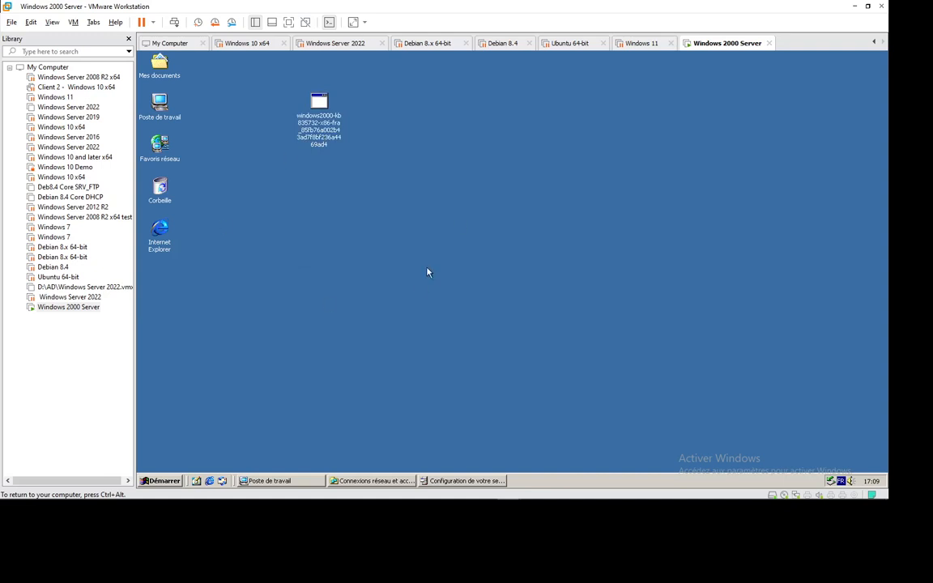
pyautogui.hotkey('ctrl', 'alt')
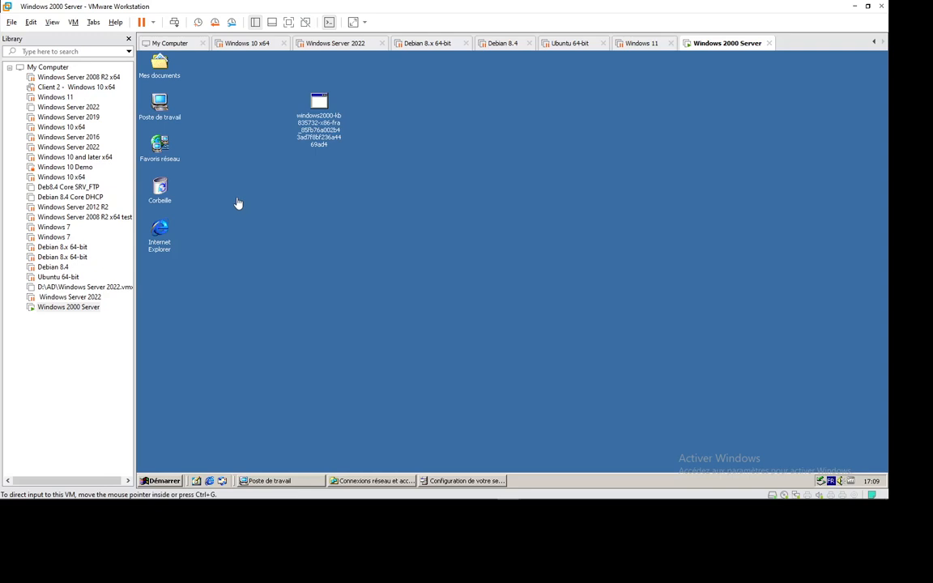
pyautogui.click(415, 239)
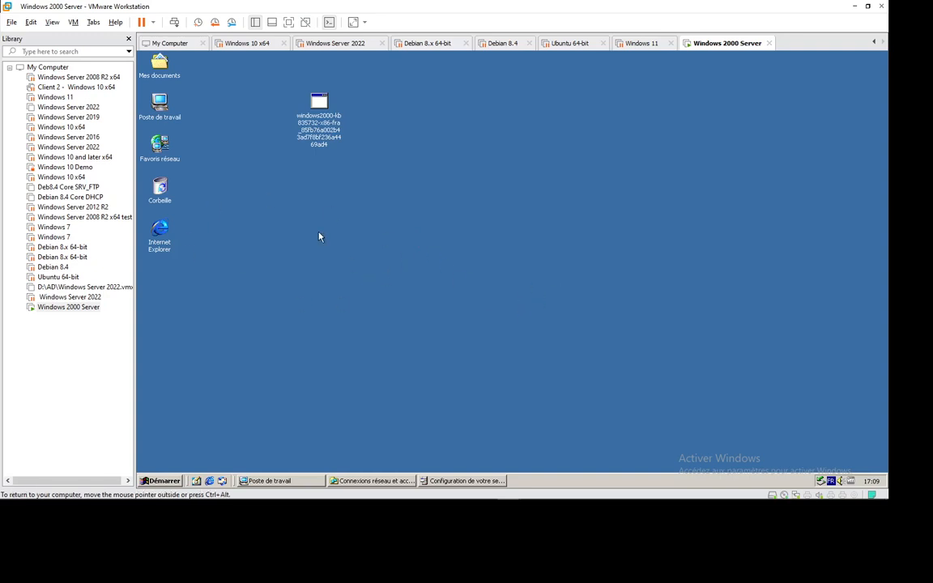
# - Examine the computer name and workgroup membership in the system's network identification settings, and close them without making changes
pyautogui.rightClick(164, 106)
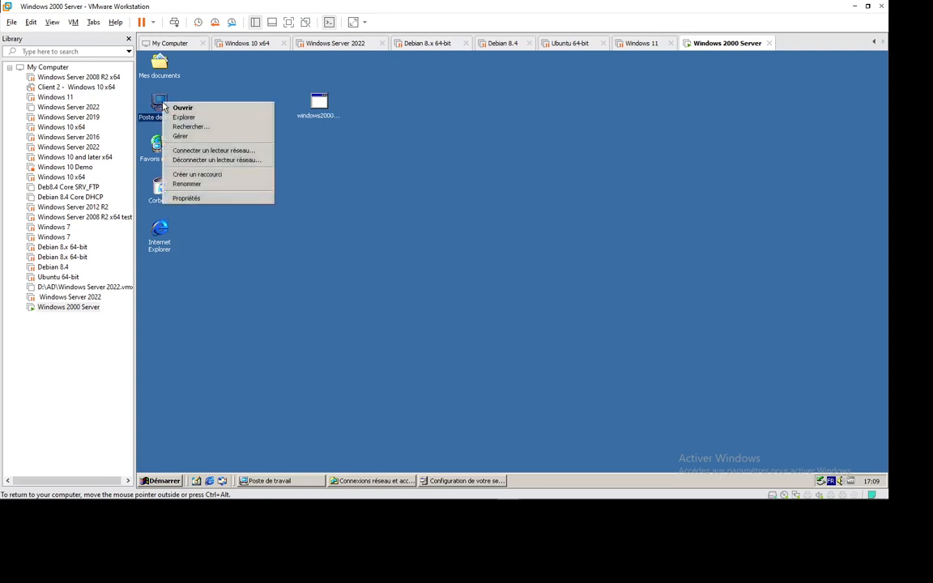
pyautogui.click(233, 199)
pyautogui.click(190, 85)
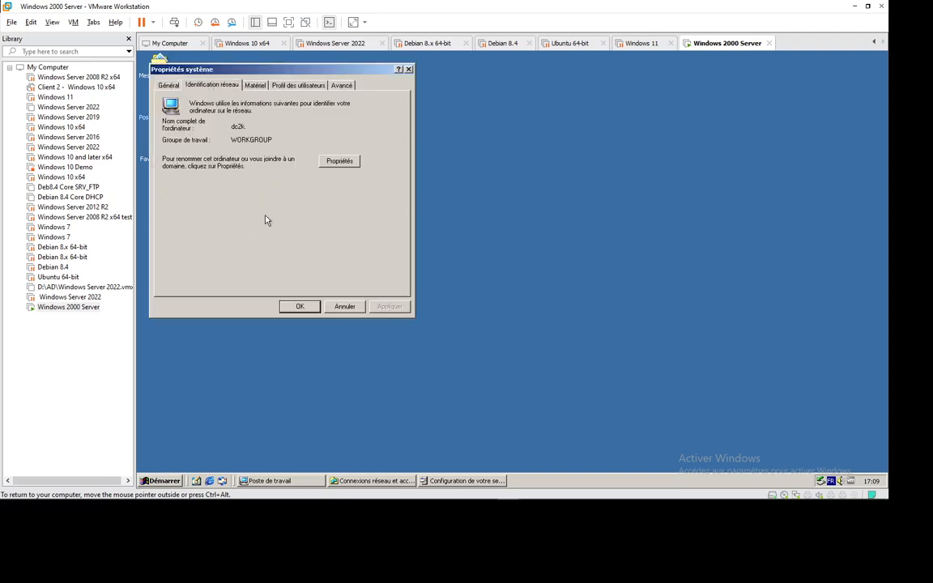
pyautogui.click(339, 161)
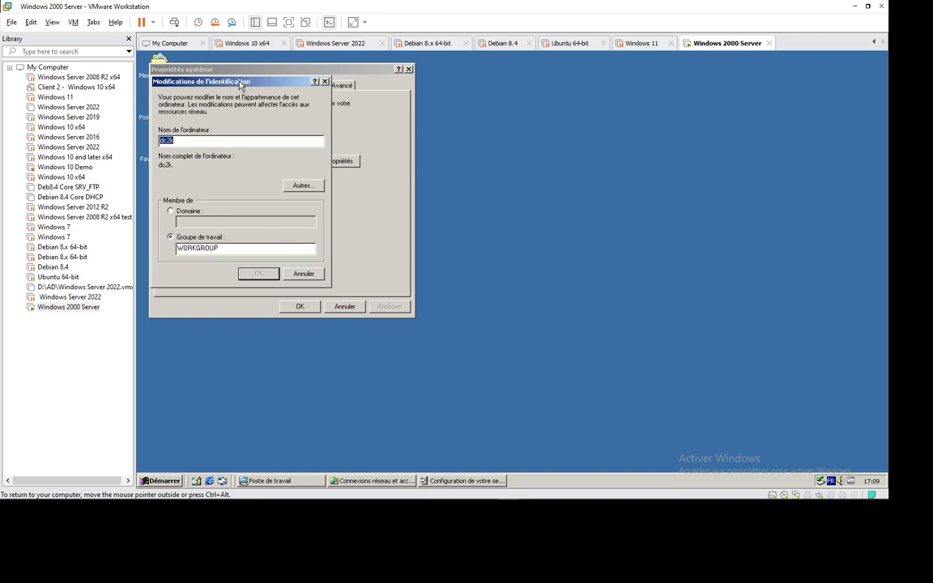
pyautogui.moveTo(243, 82); pyautogui.dragTo(339, 133)
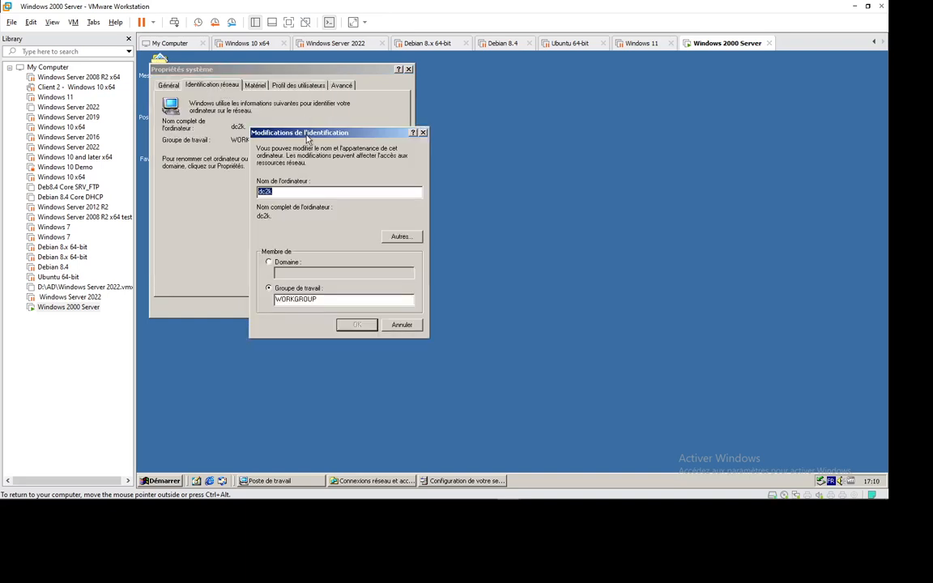
pyautogui.moveTo(278, 128); pyautogui.dragTo(273, 119)
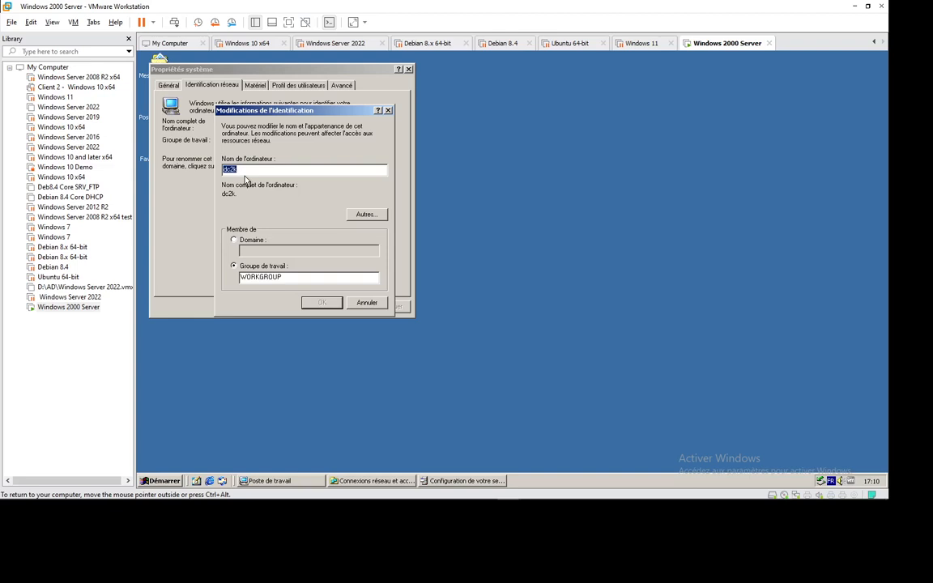
pyautogui.click(365, 304)
pyautogui.click(342, 307)
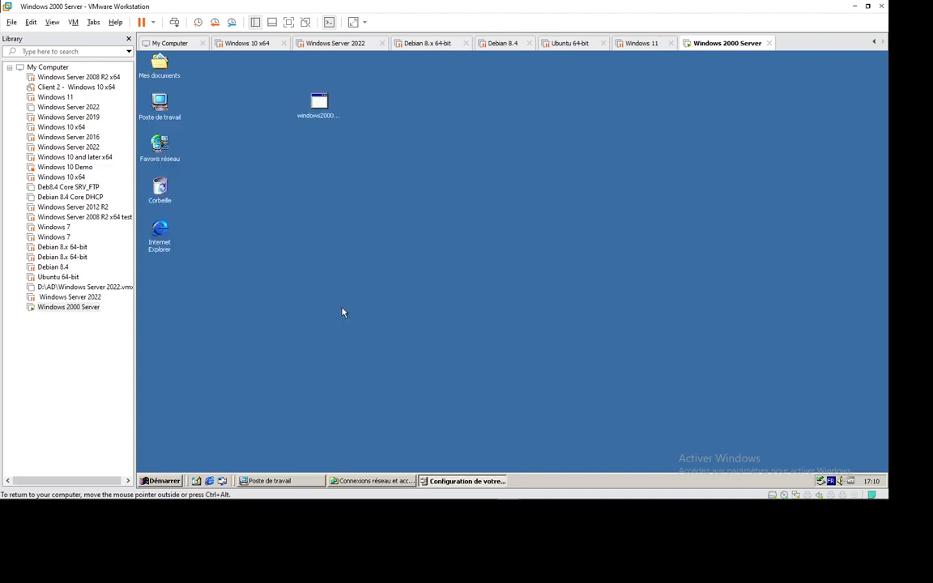
# - Open the Internet Protocol (TCP/IP) properties of the local area connection
pyautogui.rightClick(163, 150)
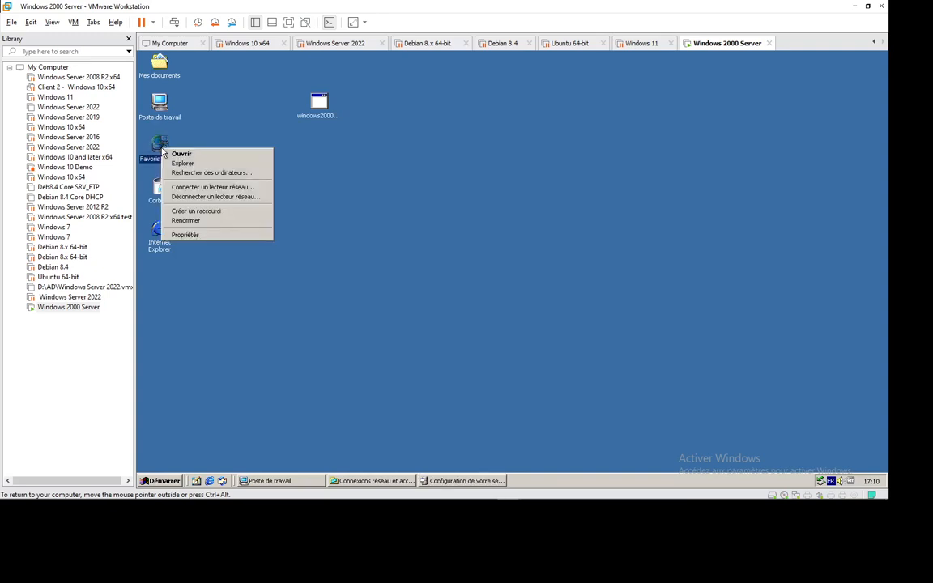
pyautogui.click(245, 234)
pyautogui.rightClick(420, 198)
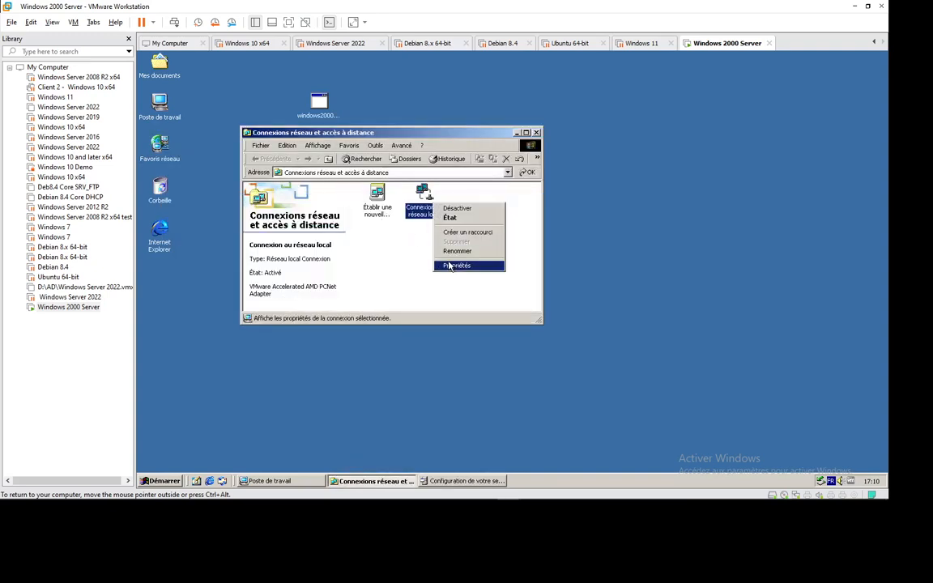
pyautogui.click(417, 241)
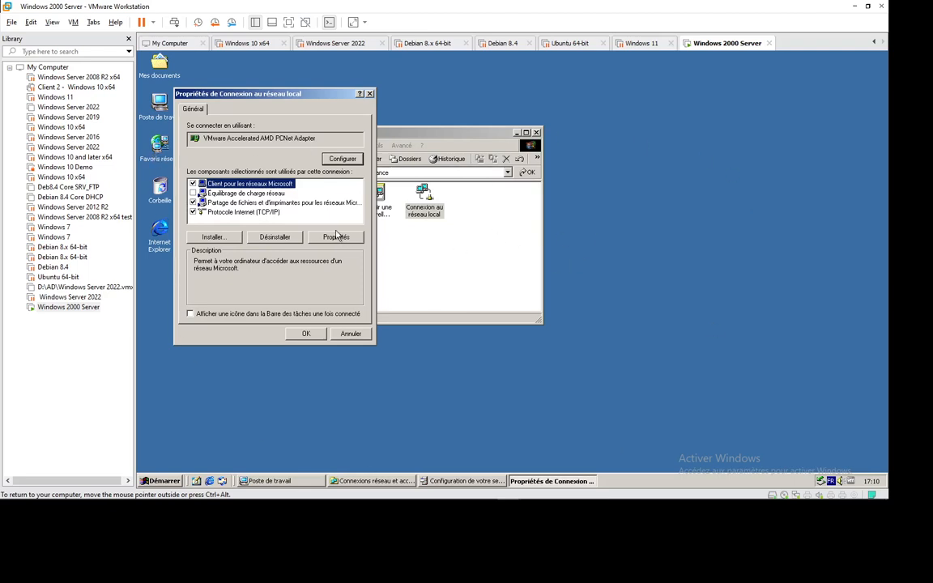
pyautogui.click(245, 211)
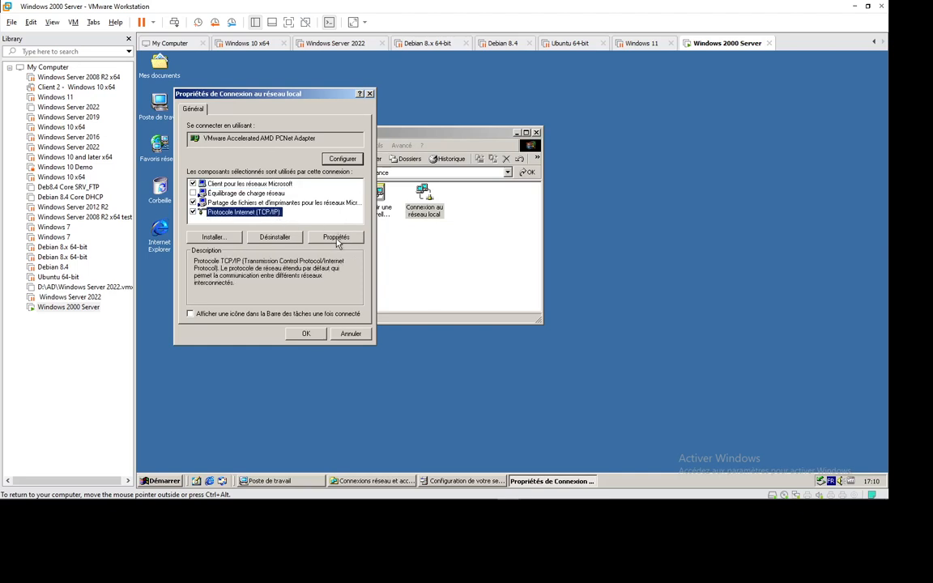
pyautogui.click(337, 238)
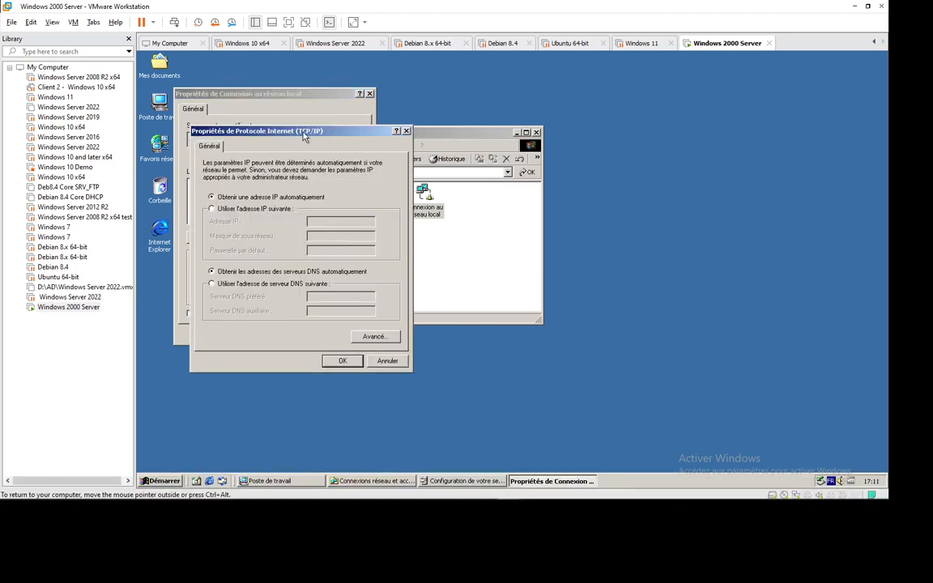
pyautogui.moveTo(305, 136); pyautogui.dragTo(386, 140)
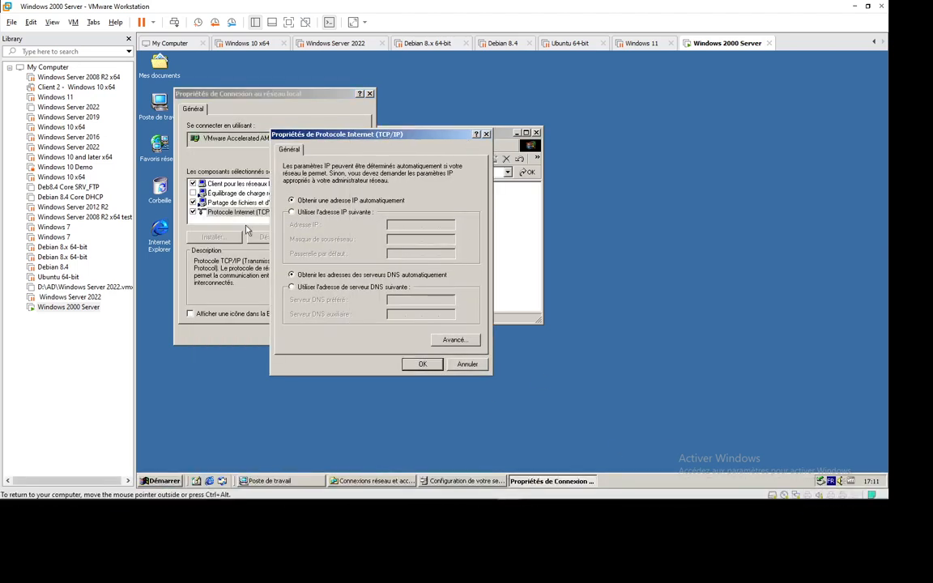
# - Assign the connection the static IP address 192.168.12.250 with subnet mask 255.255.255.0
pyautogui.click(326, 212)
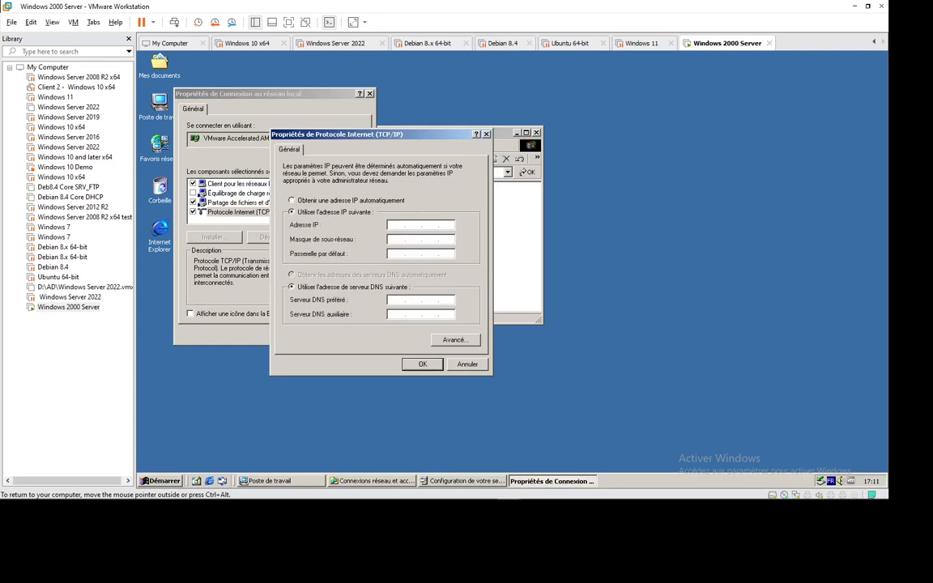
pyautogui.write('192 . 168 . 10 .')
pyautogui.press('BackSpace')
pyautogui.write('2.168.12.25')
pyautogui.write('0')
pyautogui.press('Tab')
# - Try 127 as the start of the preferred DNS server address, replace it with 192.168.12, and confirm the TCP/IP settings
pyautogui.write('127')
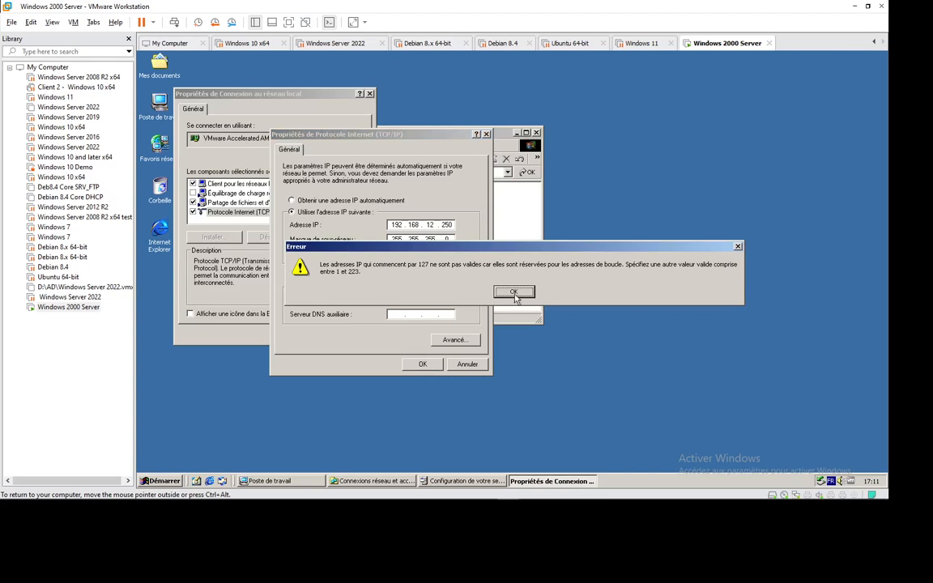
pyautogui.click(514, 293)
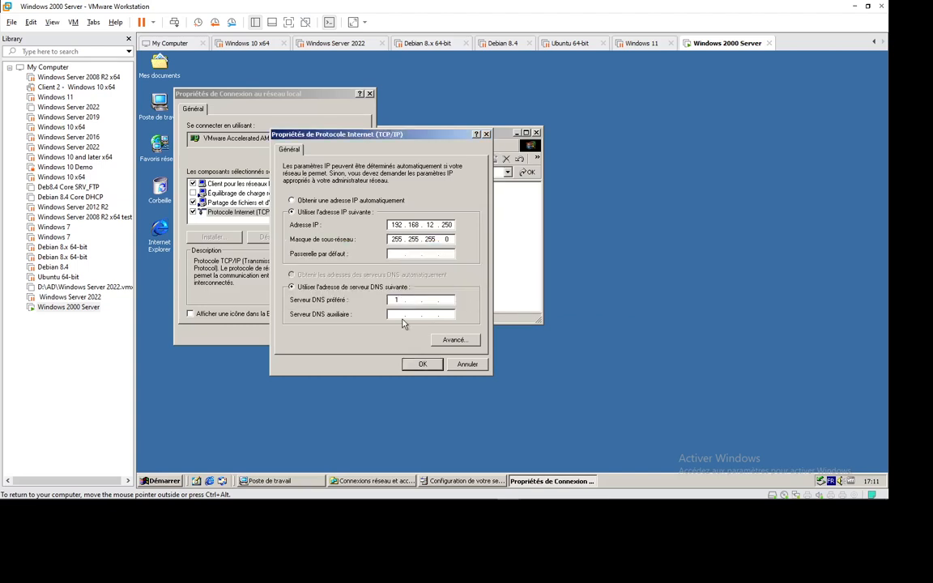
pyautogui.write('192')
pyautogui.write('168')
pyautogui.write('12')
pyautogui.press('Return')
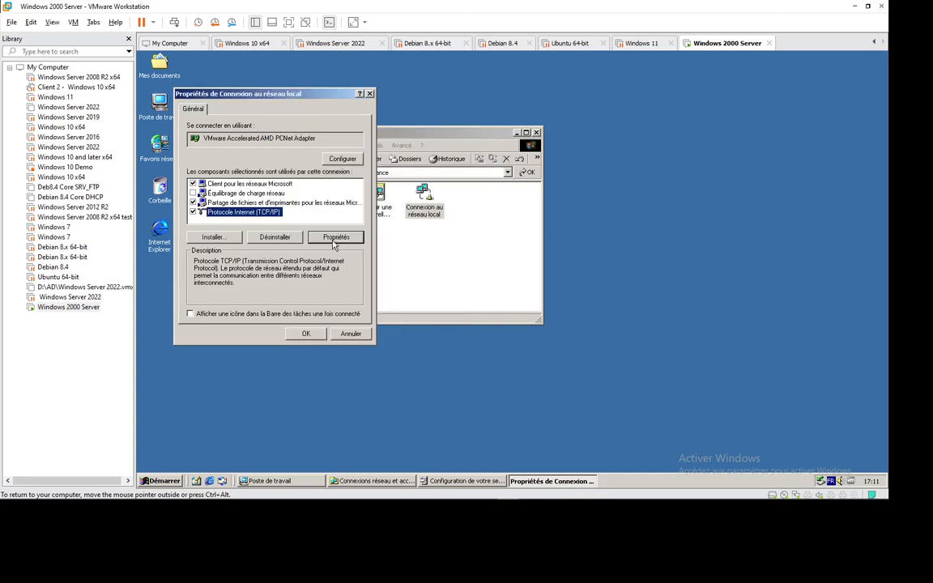
# - Complete the preferred DNS server address as 192.168.12.250 and apply the local area connection settings
pyautogui.click(333, 240)
pyautogui.click(368, 301)
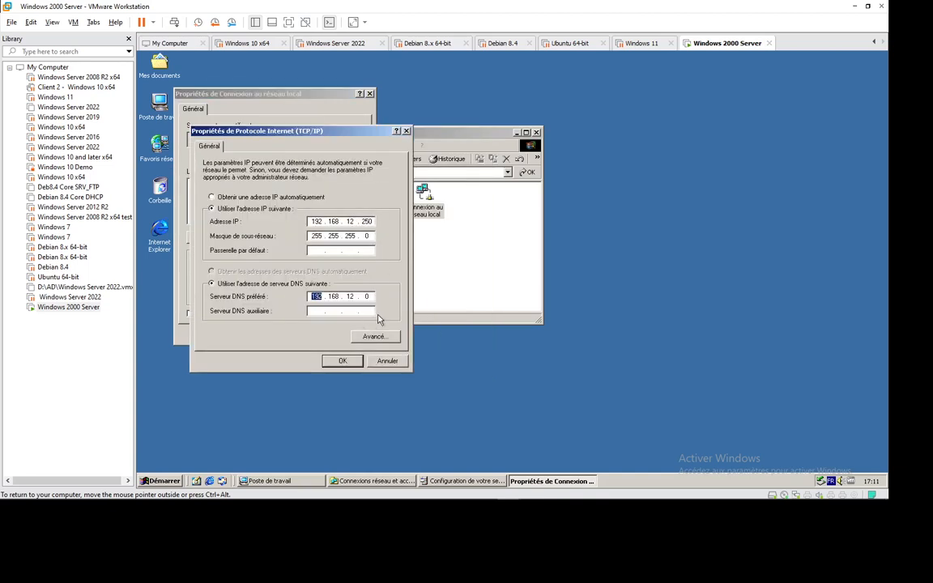
pyautogui.click(372, 297)
pyautogui.press('BackSpace')
pyautogui.write('250')
pyautogui.click(342, 360)
pyautogui.click(307, 334)
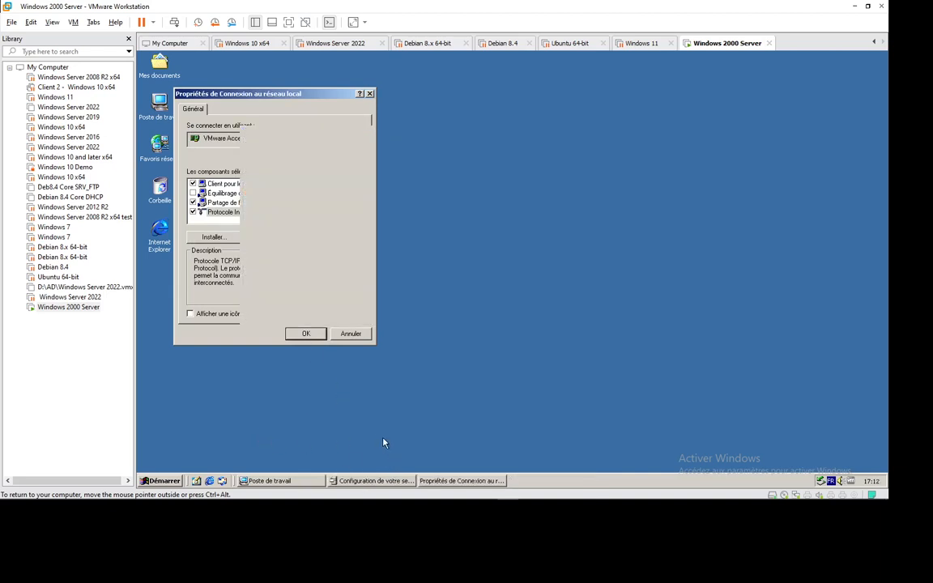
# - Check the server's IP configuration with ipconfig in a command prompt, and close the prompt
pyautogui.click(453, 398)
pyautogui.press('super+r')
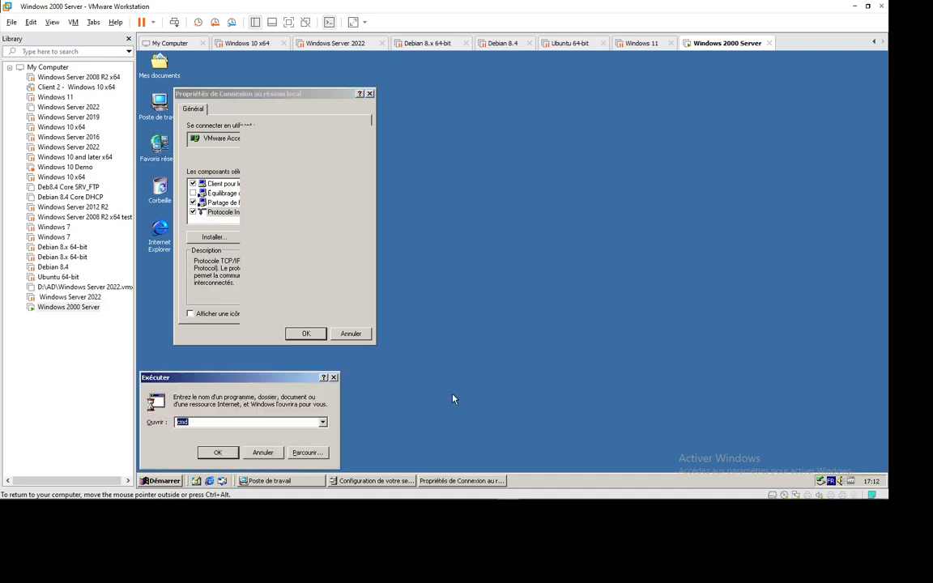
pyautogui.press('Return')
pyautogui.write('ipconfig')
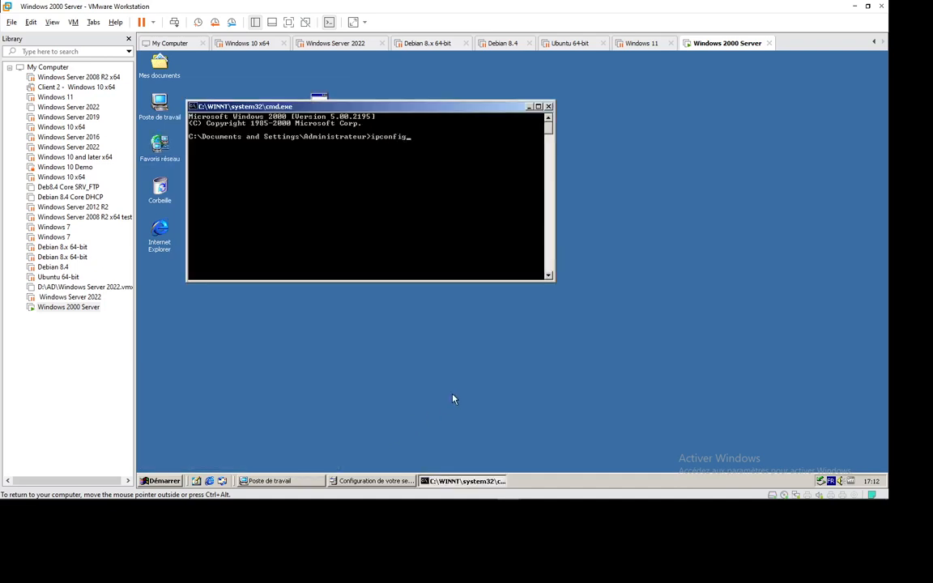
pyautogui.press('Return')
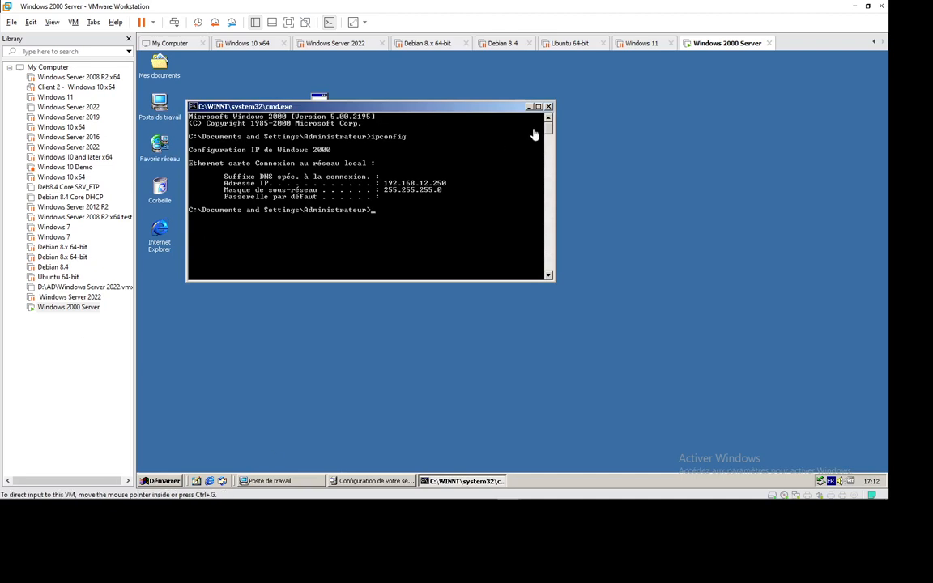
pyautogui.click(548, 106)
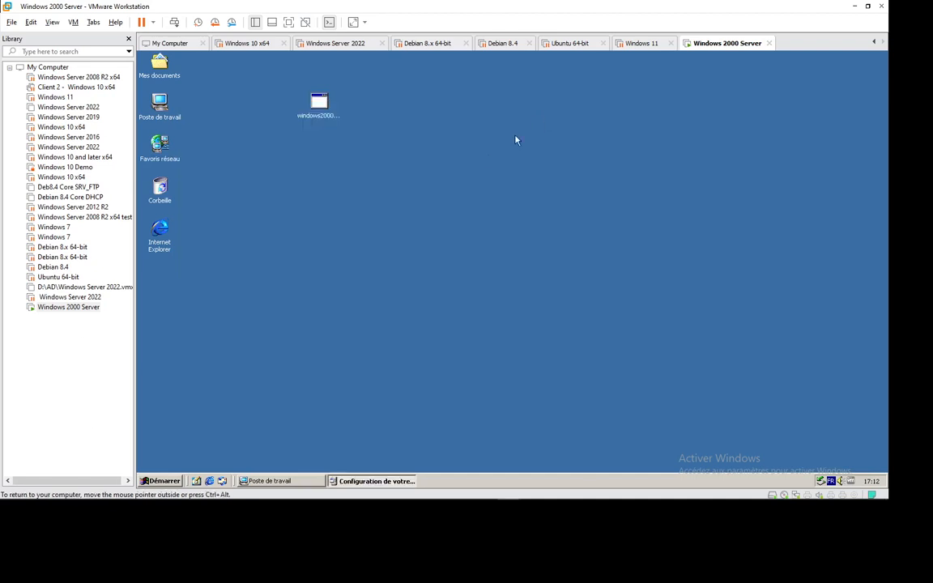
# - Launch the Active Directory installation wizard with dcpromo and advance to the choice of domain controller type
pyautogui.click(140, 483)
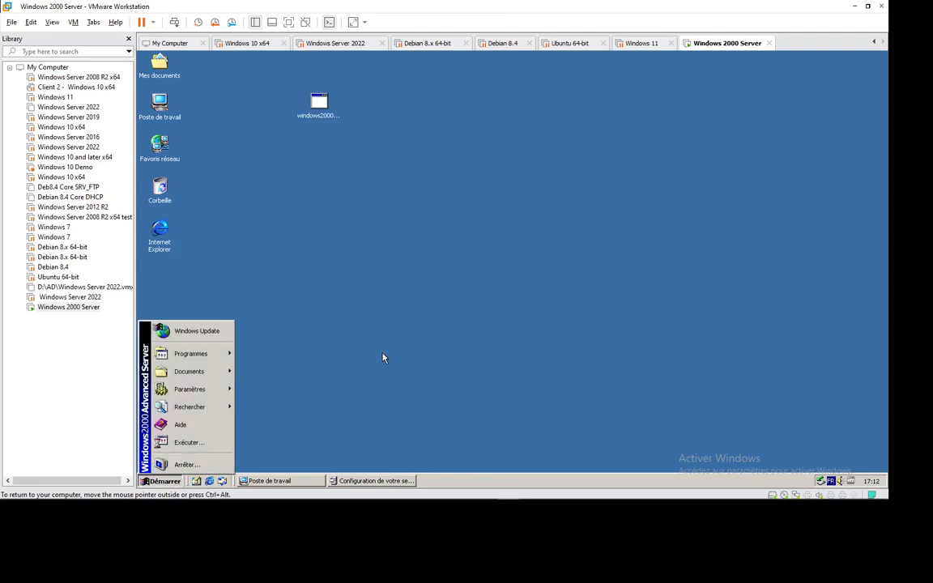
pyautogui.click(322, 394)
pyautogui.press('super+r')
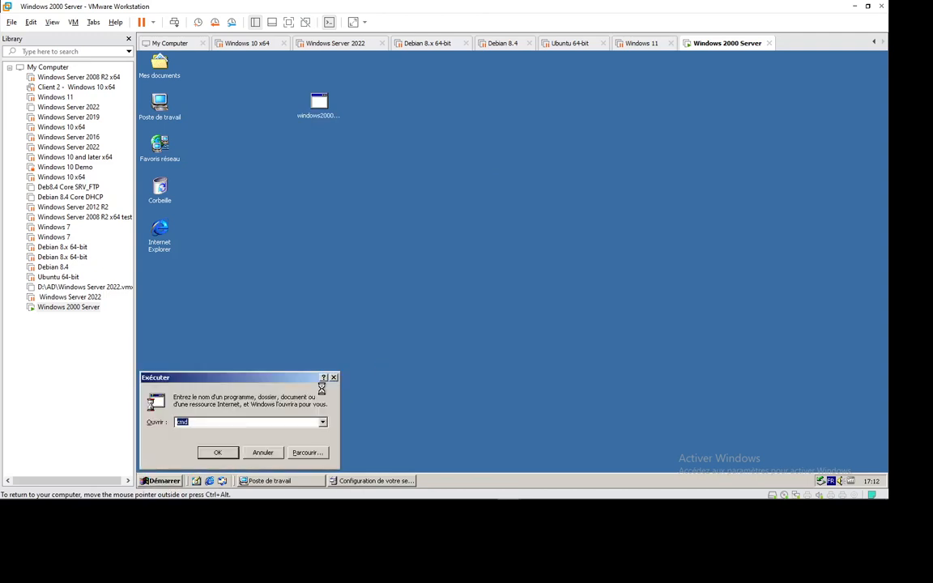
pyautogui.write('dcpromo')
pyautogui.press('Return')
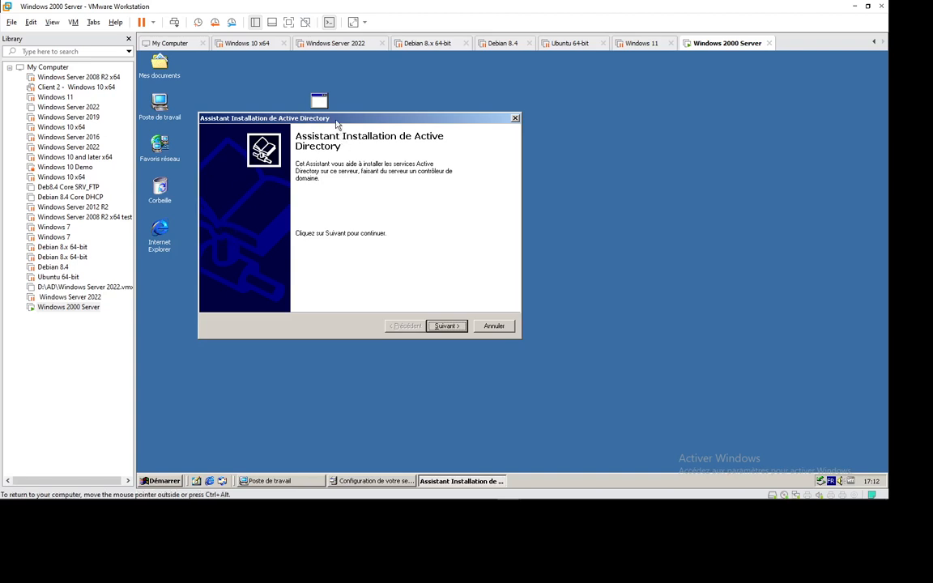
pyautogui.moveTo(336, 123); pyautogui.dragTo(452, 118)
pyautogui.click(562, 322)
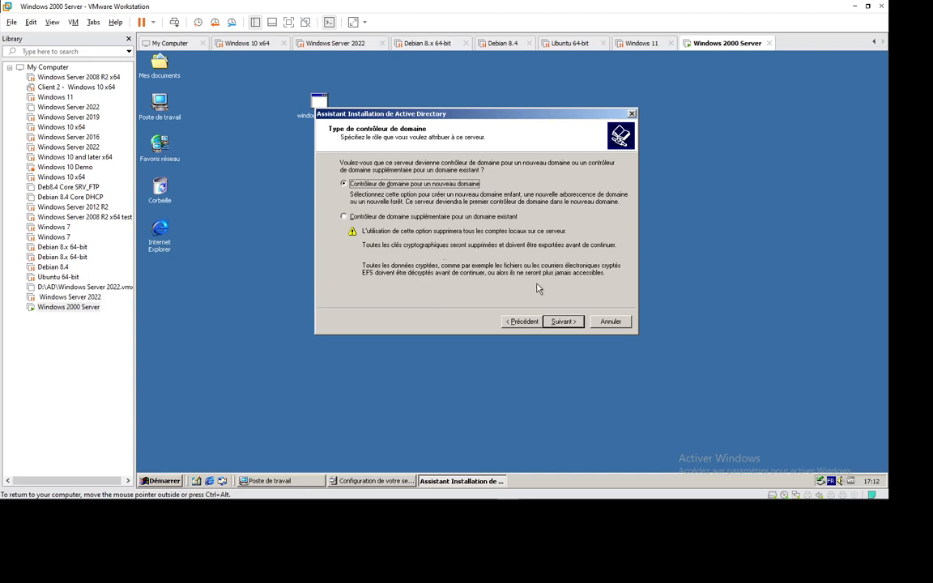
# - Make the server the domain controller of a new domain, in a new domain tree and a new forest
pyautogui.click(563, 322)
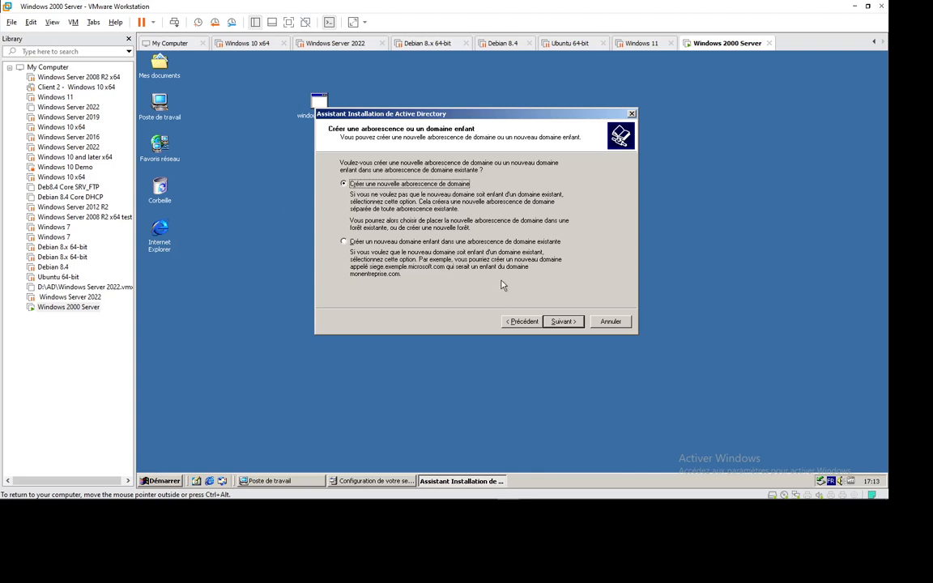
pyautogui.click(565, 322)
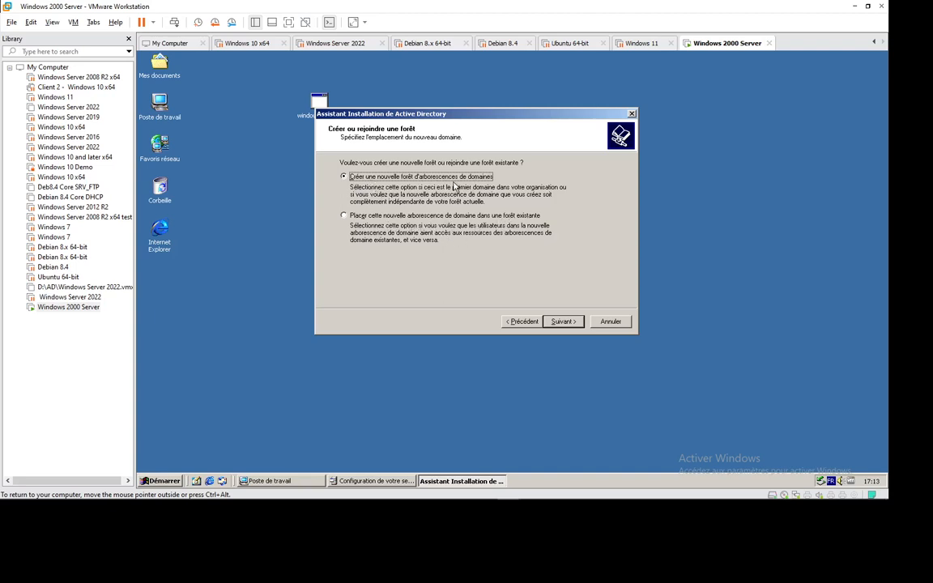
pyautogui.click(563, 323)
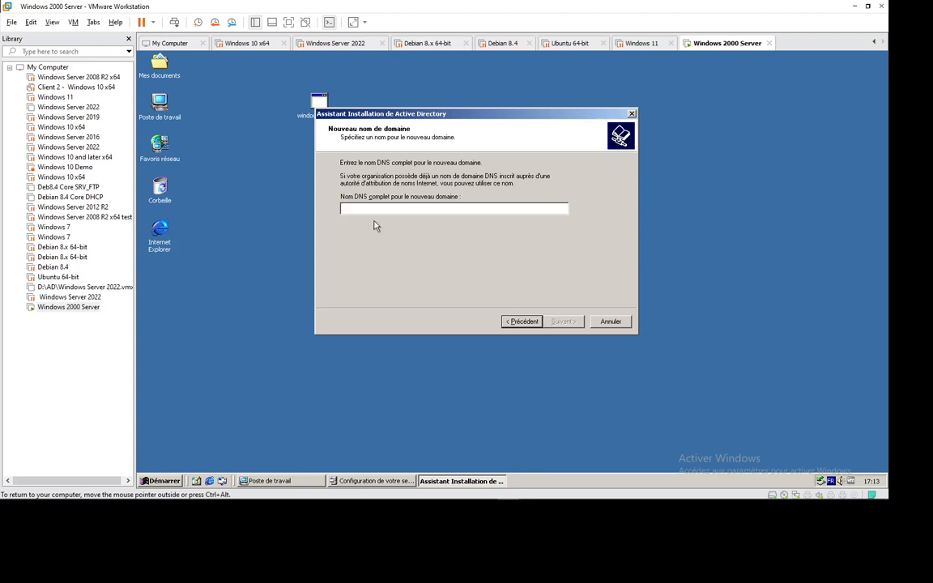
# - Set the new domain's full DNS name to abc2.com and accept the NetBIOS name ABC2
pyautogui.write('abc')
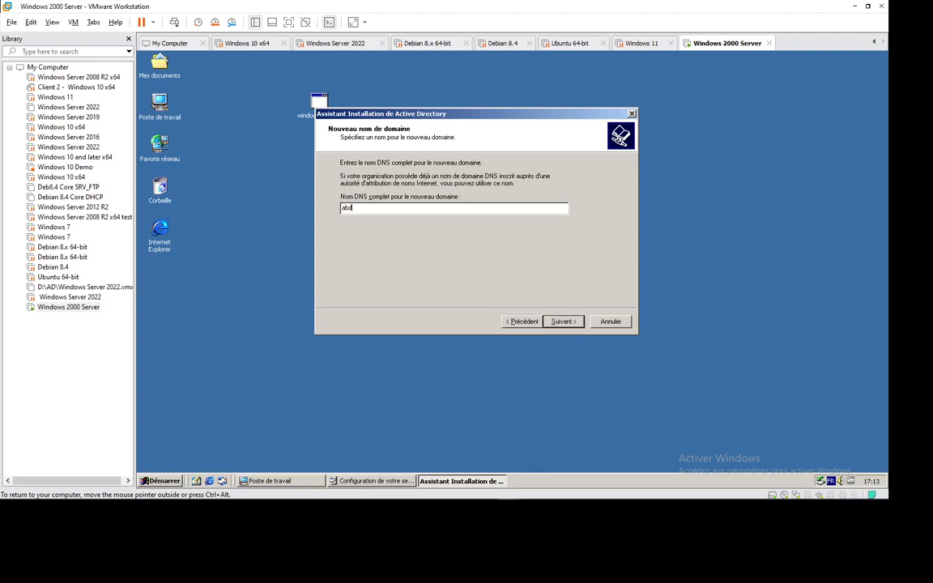
pyautogui.press('BackSpace')
pyautogui.write('c2.com')
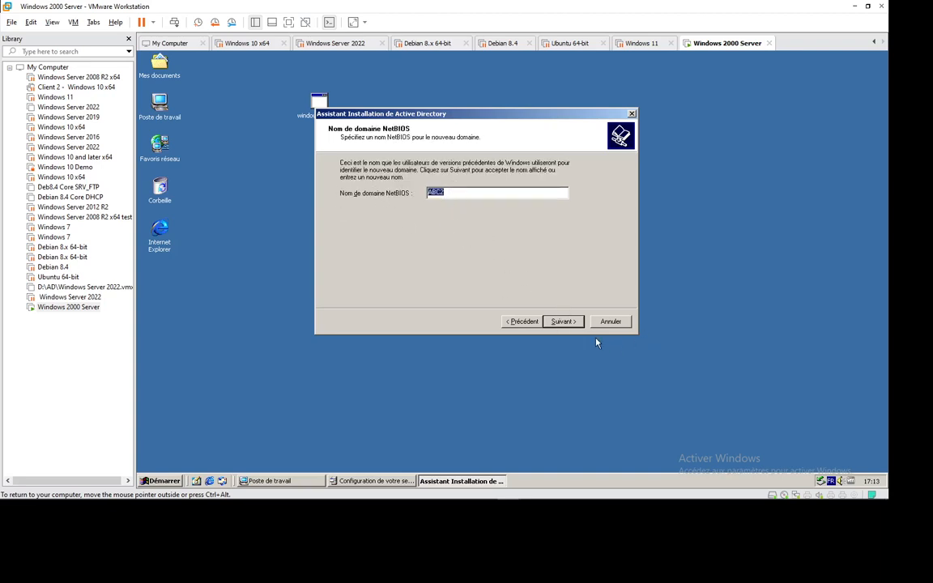
pyautogui.click(564, 322)
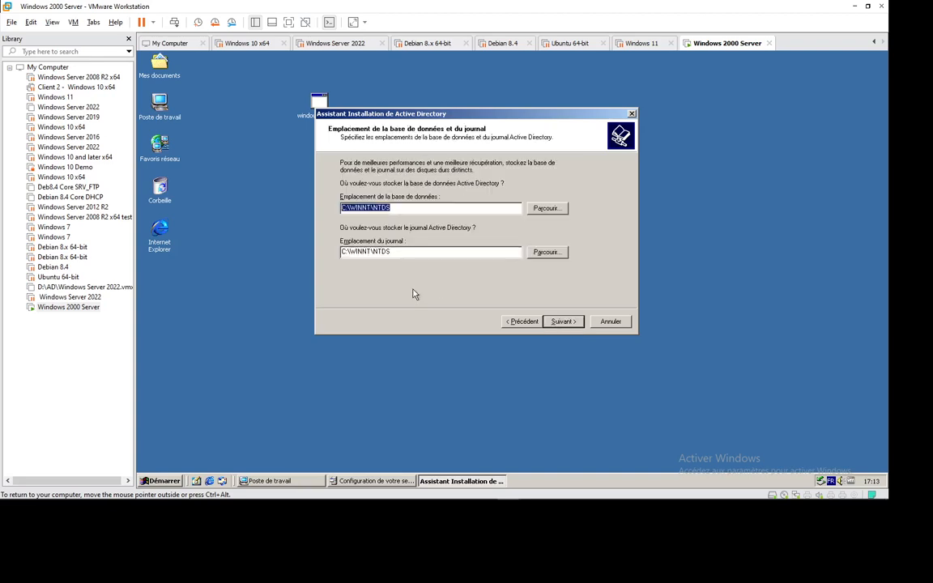
# - Accept C:\WINNT\NTDS for the database and log, and C:\WINNT\SYSVOL for the shared system volume
pyautogui.click(561, 322)
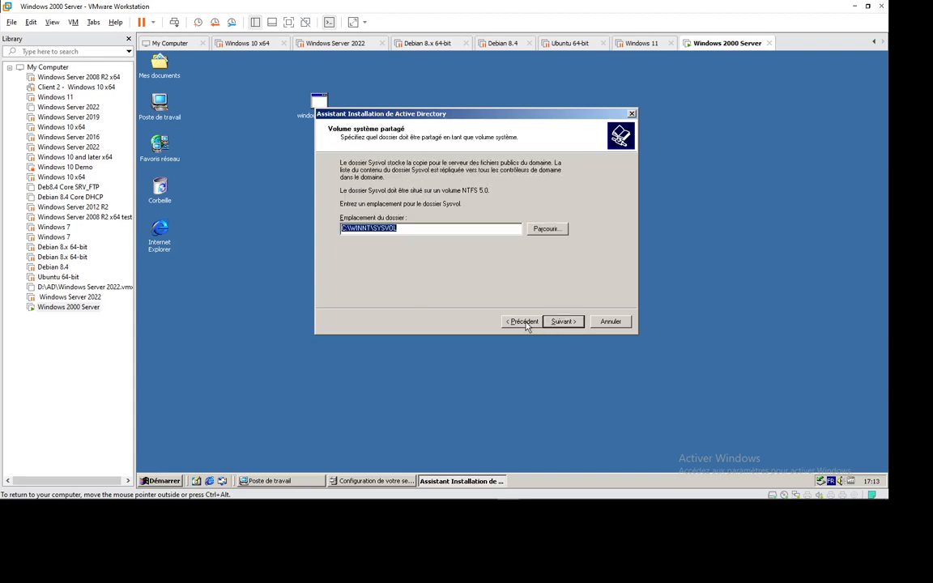
pyautogui.click(524, 321)
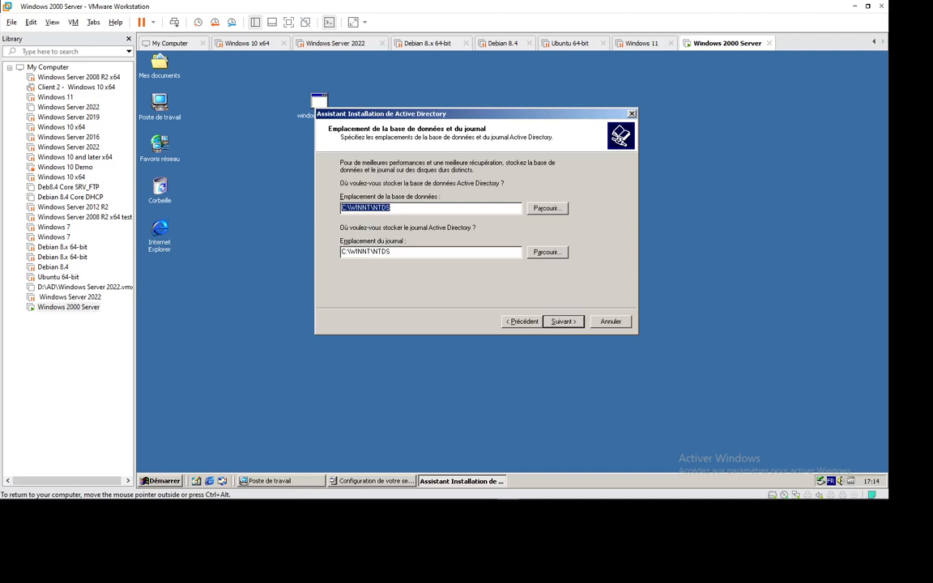
pyautogui.click(563, 322)
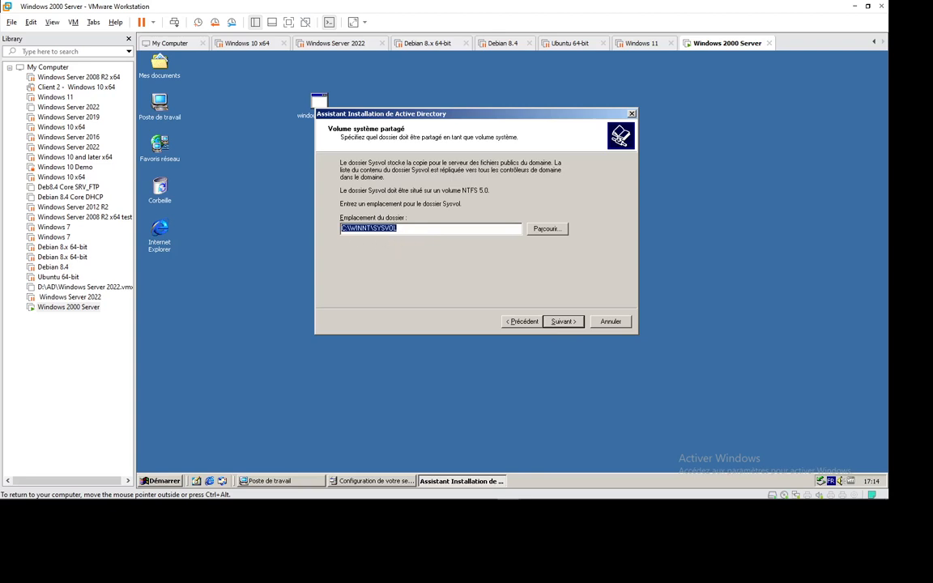
pyautogui.click(370, 229)
pyautogui.click(564, 321)
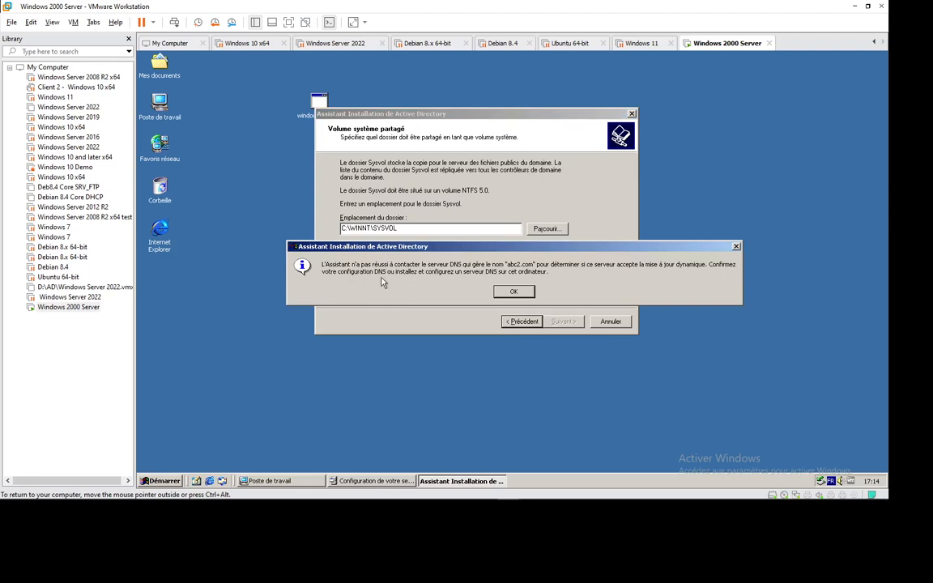
# - Have the wizard install and configure DNS on this computer, and choose permissions compatible only with Windows 2000 servers
pyautogui.click(512, 293)
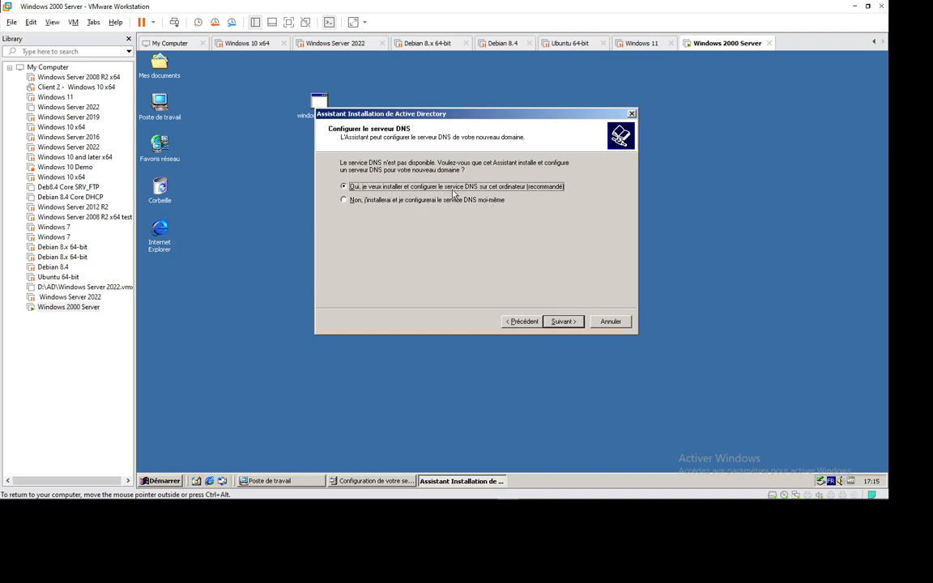
pyautogui.click(563, 322)
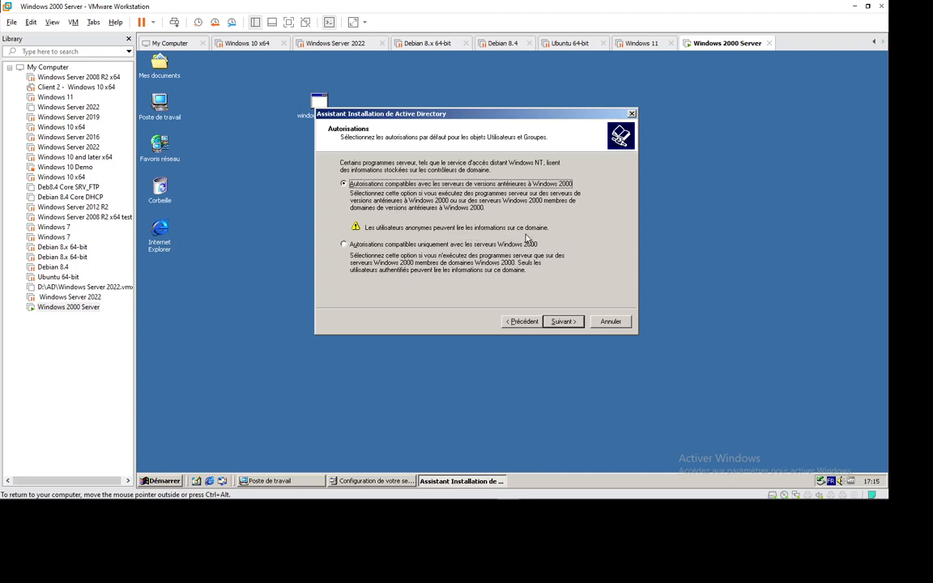
pyautogui.click(397, 250)
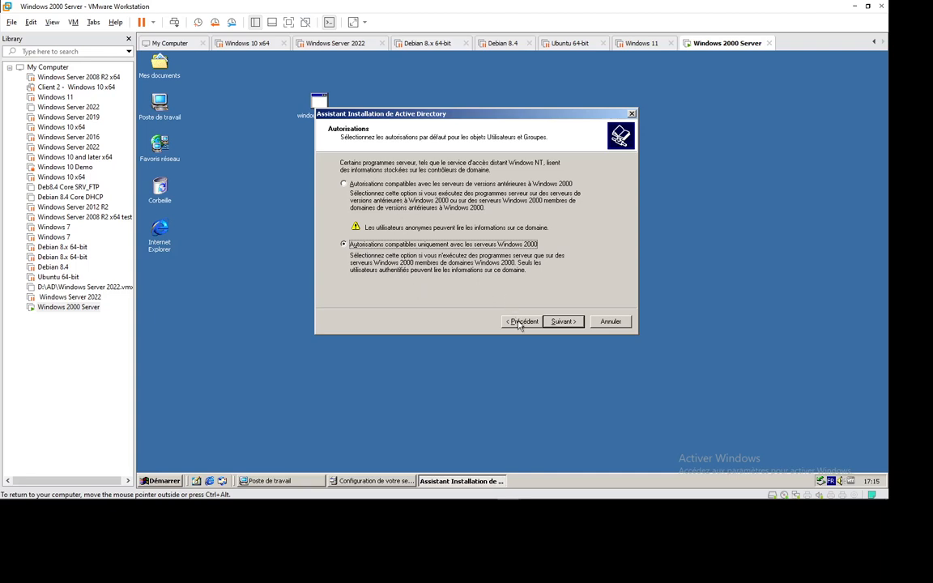
pyautogui.click(560, 321)
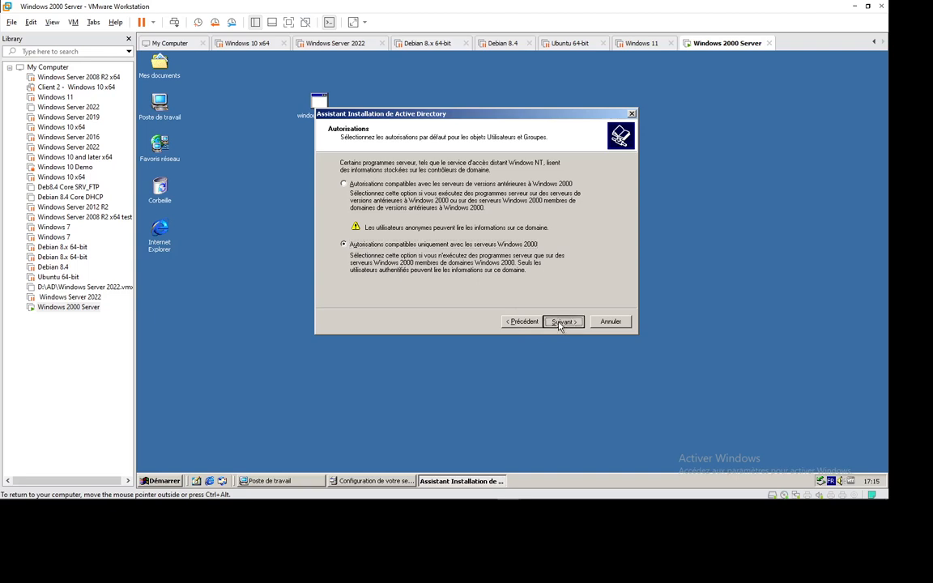
# - Enter and confirm the Directory Services Restore Mode administrator password, and start the Active Directory installation
pyautogui.write('*')
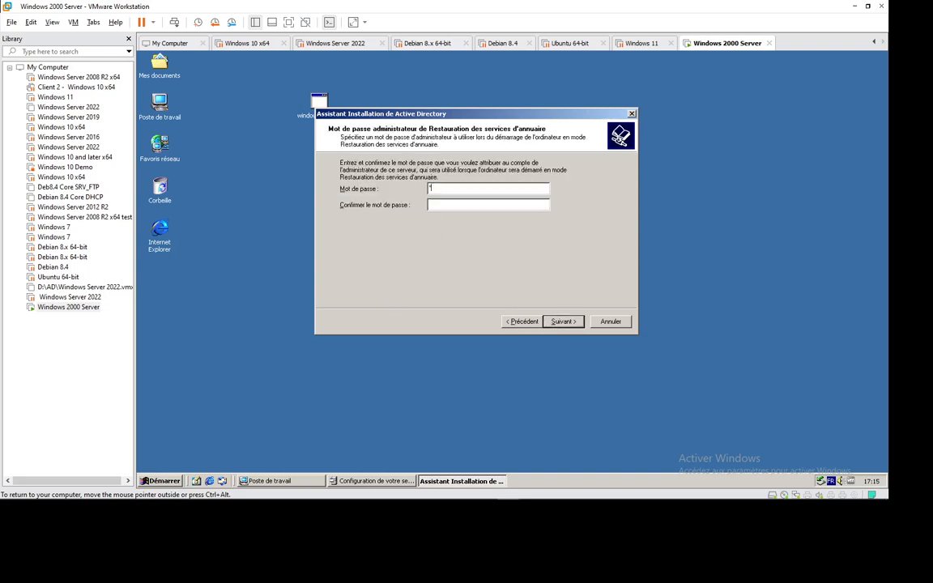
pyautogui.write('*******')
pyautogui.press('Tab')
pyautogui.write('*******')
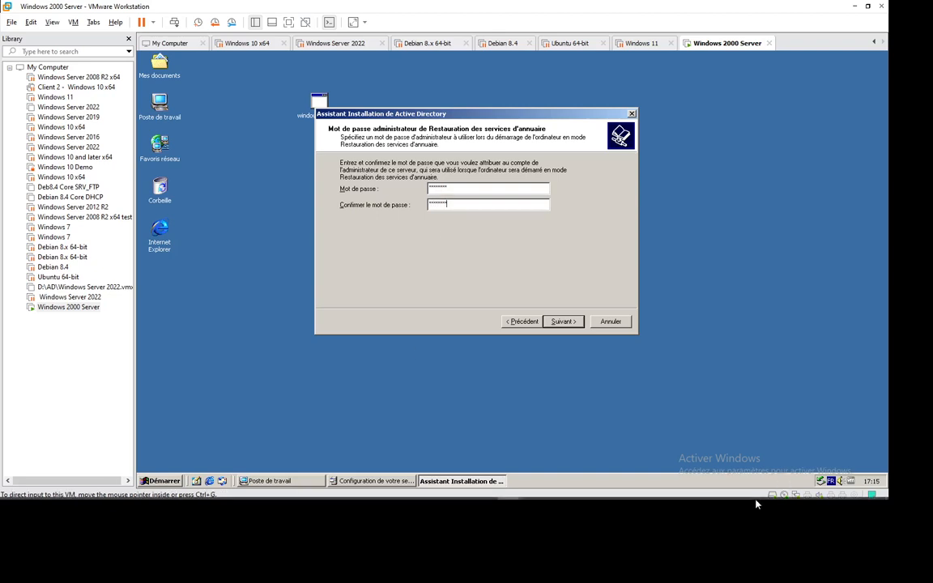
pyautogui.click(721, 490)
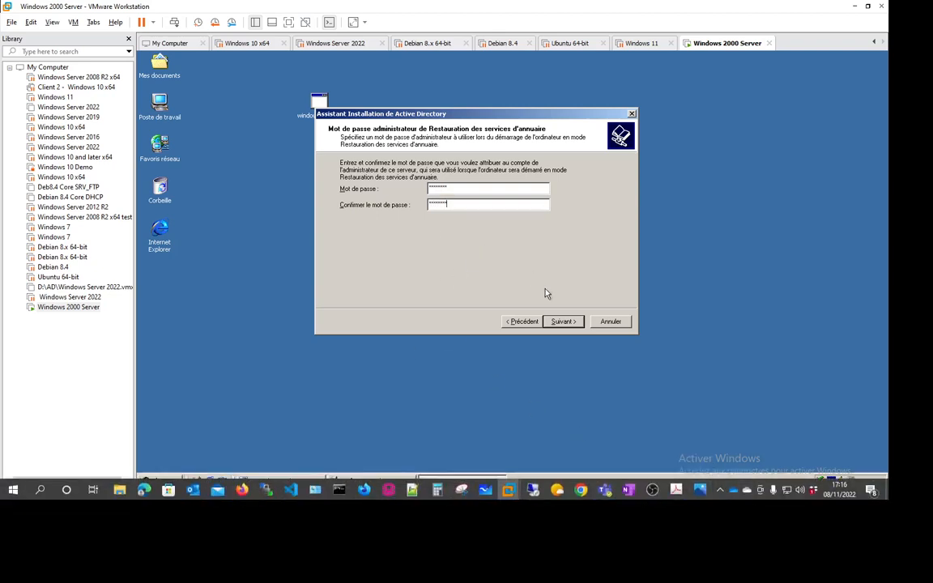
pyautogui.click(561, 322)
pyautogui.click(559, 322)
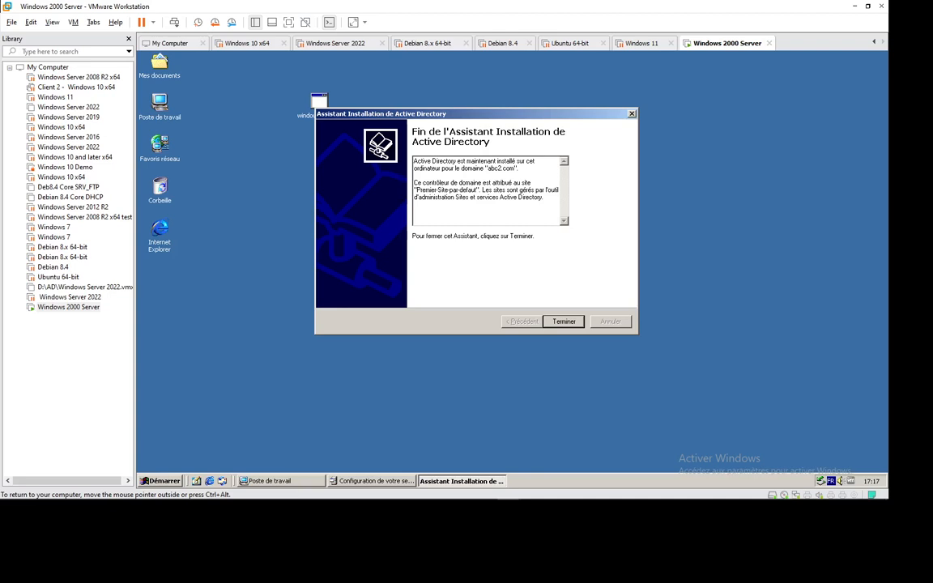
# - Finish the Active Directory installation wizard and restart the server immediately
pyautogui.click(564, 322)
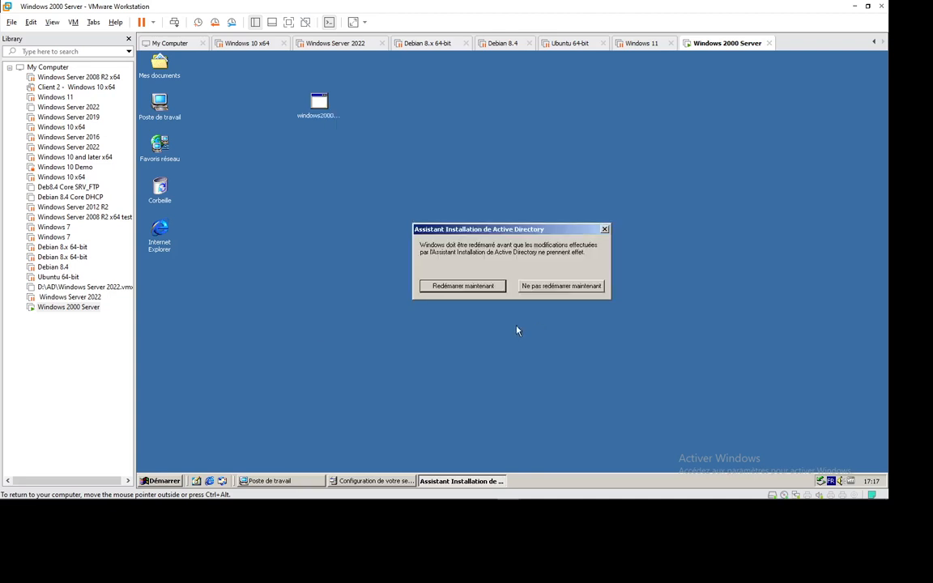
pyautogui.click(467, 289)
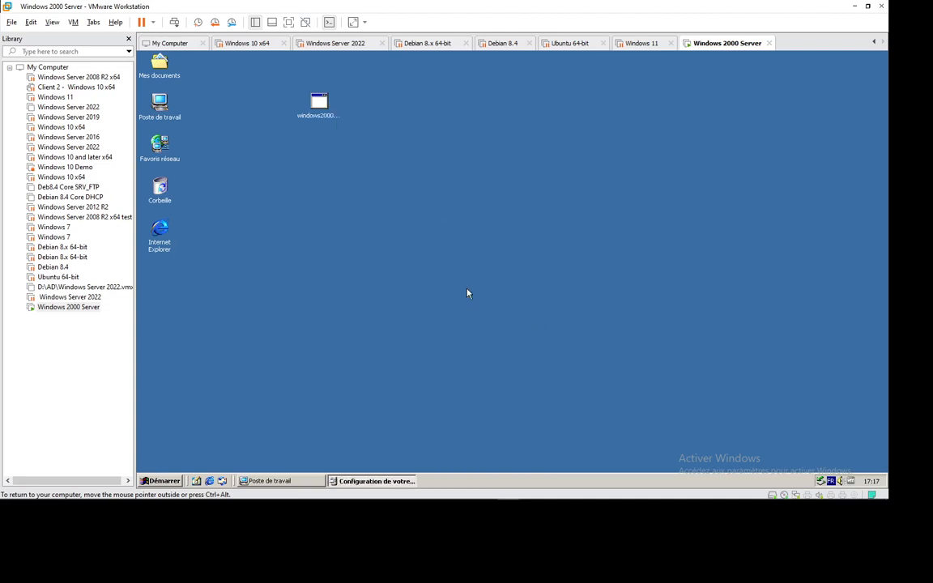
pyautogui.click(719, 491)
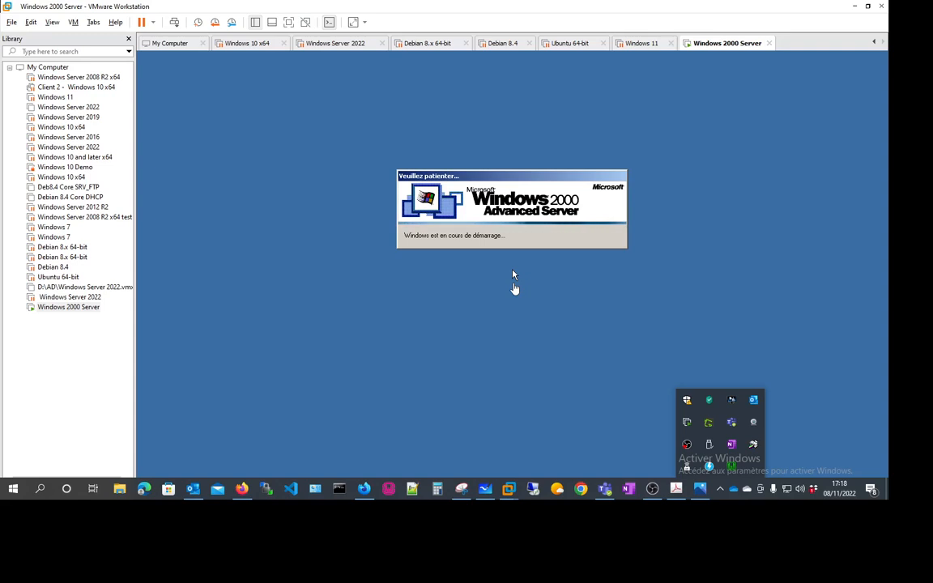
pyautogui.click(513, 276)
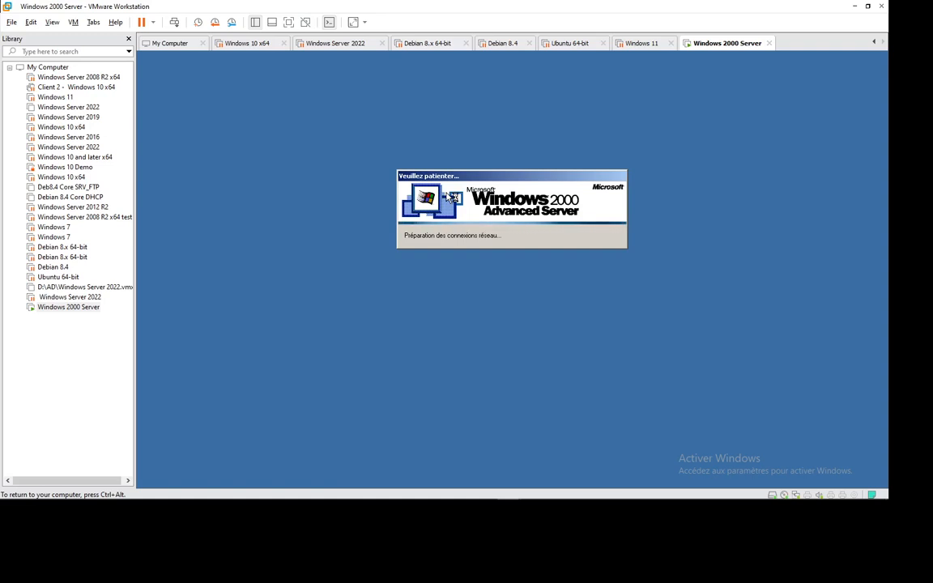
pyautogui.hotkey('ctrl', 'alt')
pyautogui.click(720, 492)
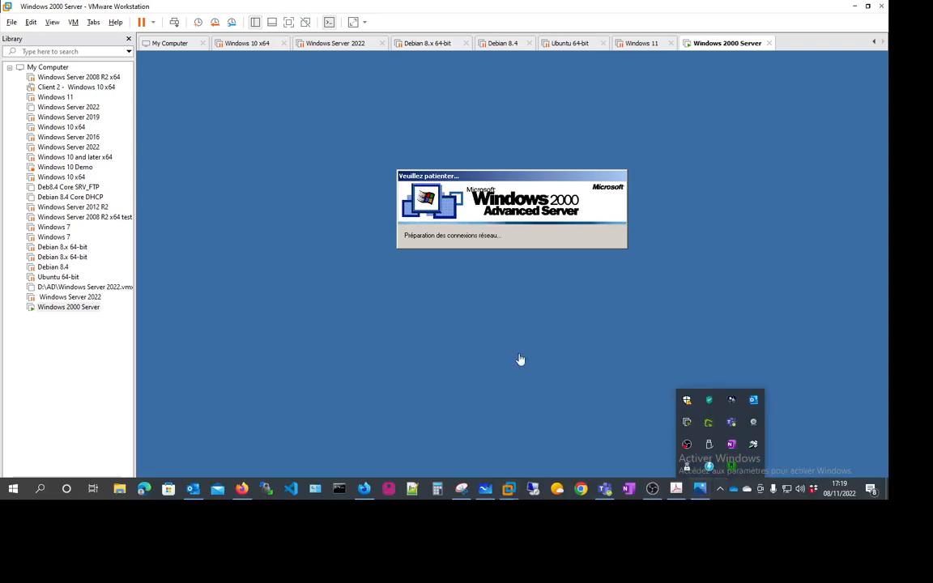
pyautogui.click(502, 201)
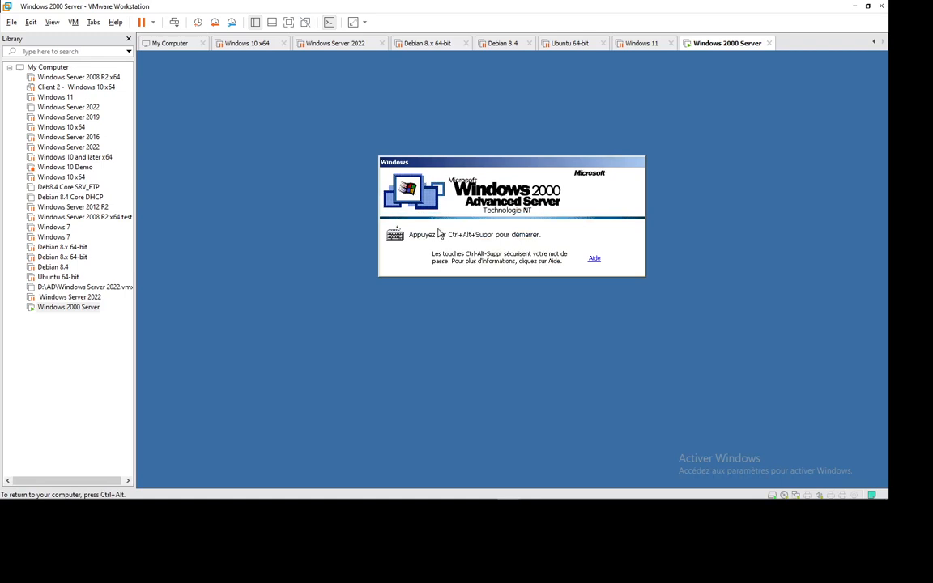
# - Send Ctrl+Alt+Del to the virtual machine and log on as Administrateur with the account password
pyautogui.hotkey('ctrl', 'alt')
pyautogui.click(174, 23)
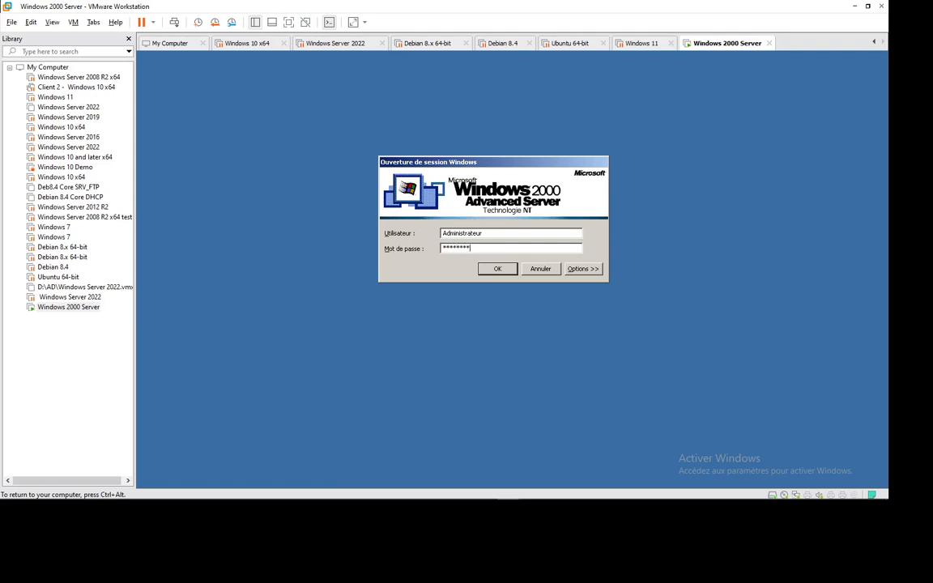
pyautogui.press('Return')
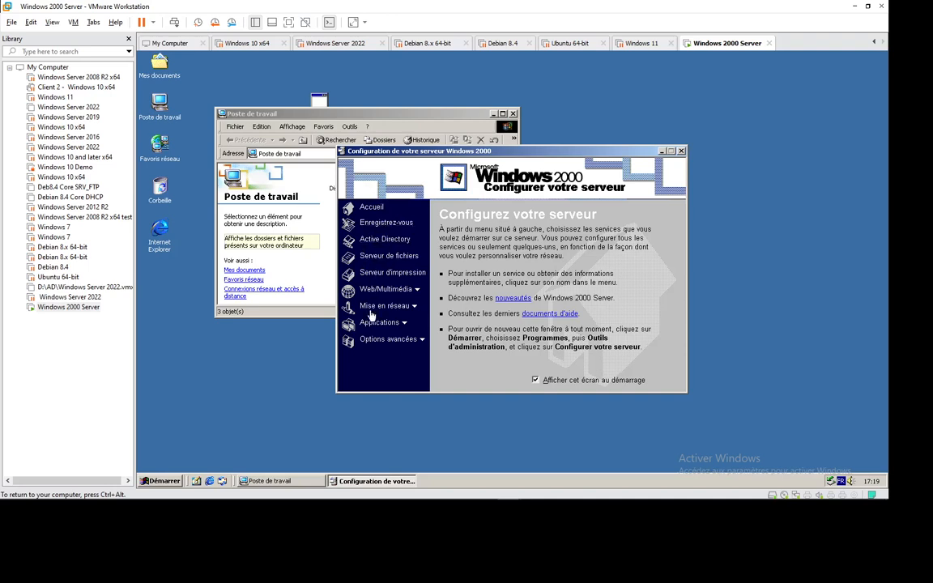
# - Expand the networking section of the server configuration window, minimize that window, and open the Utilisateurs et ordinateurs Active Directory console
pyautogui.click(412, 306)
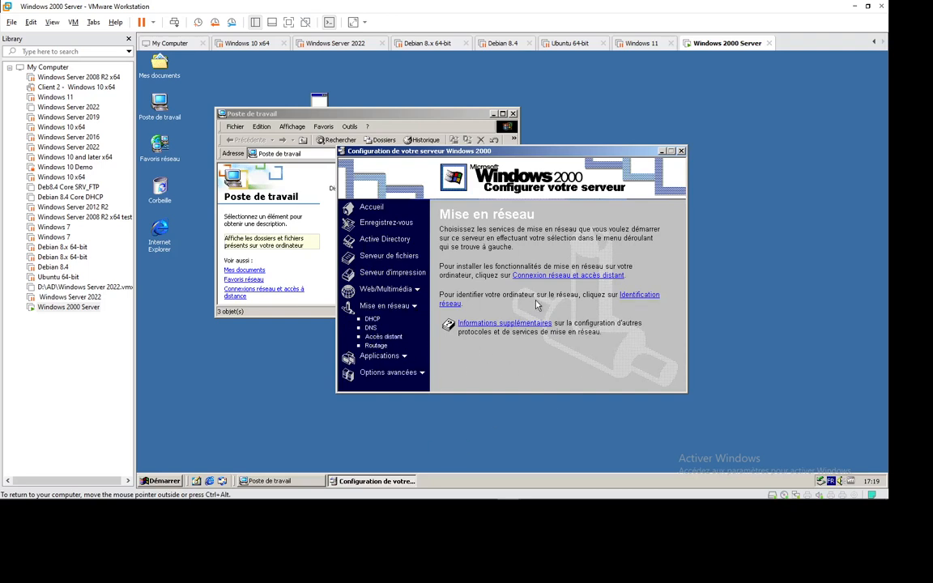
pyautogui.click(662, 152)
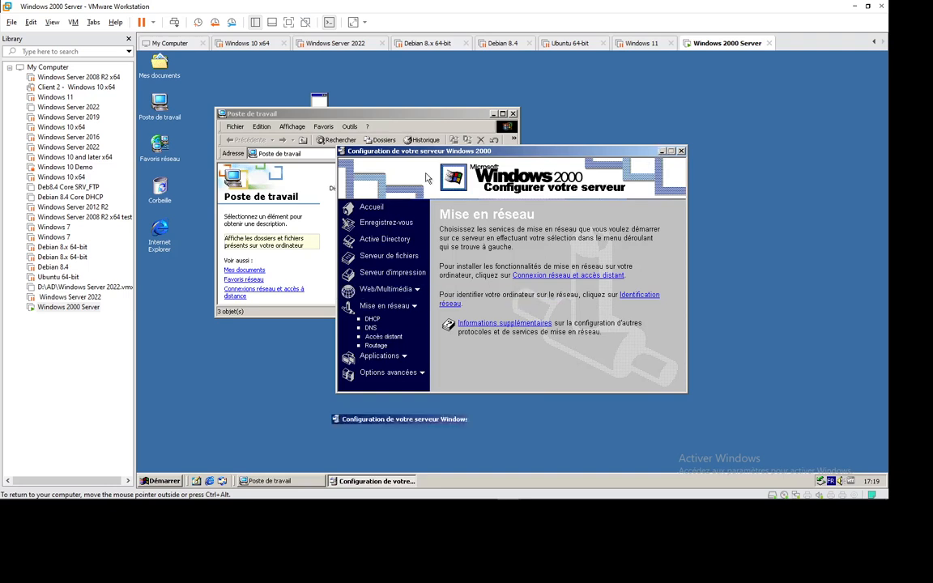
pyautogui.click(170, 484)
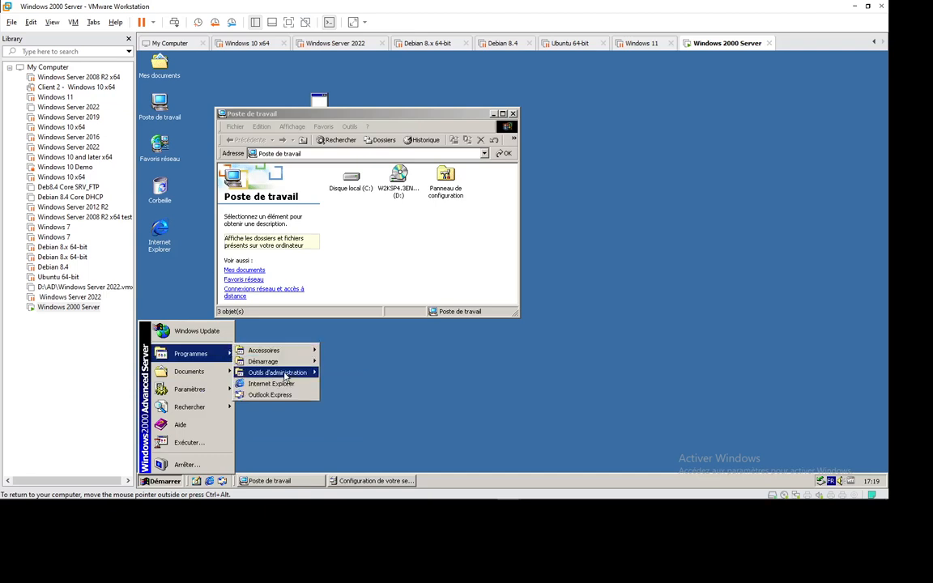
pyautogui.moveTo(275, 372)
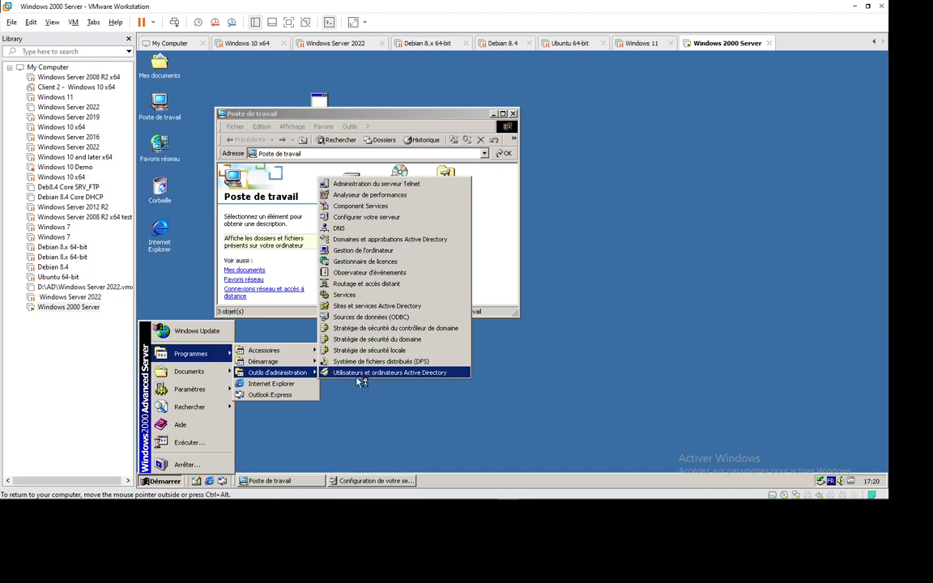
pyautogui.click(362, 374)
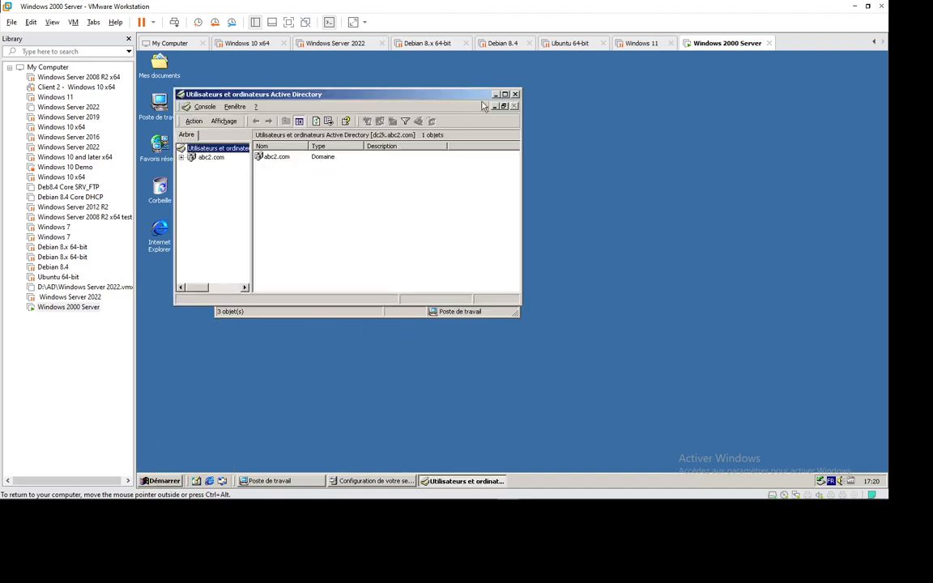
# - Expand the abc2.com domain, display its Users container, and maximize the console window
pyautogui.click(181, 157)
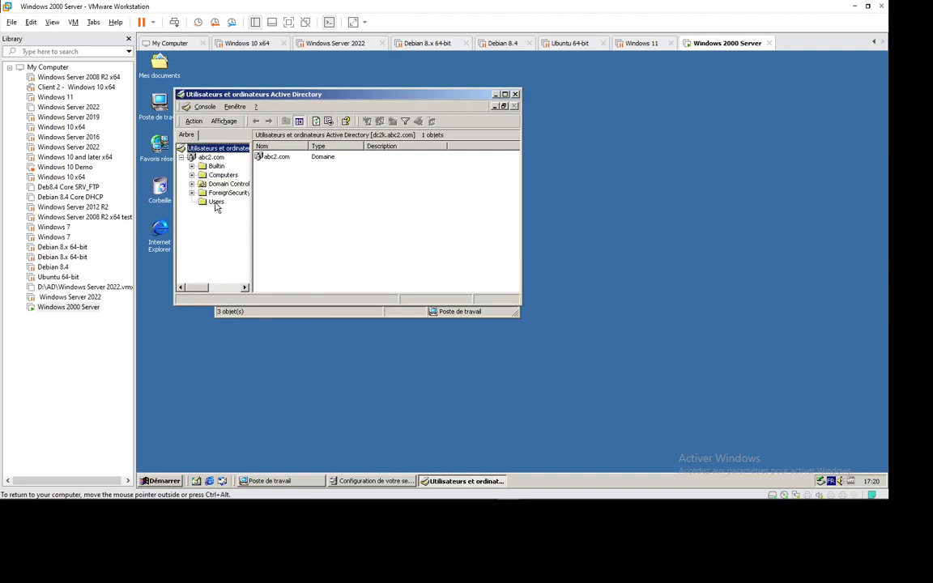
pyautogui.click(216, 202)
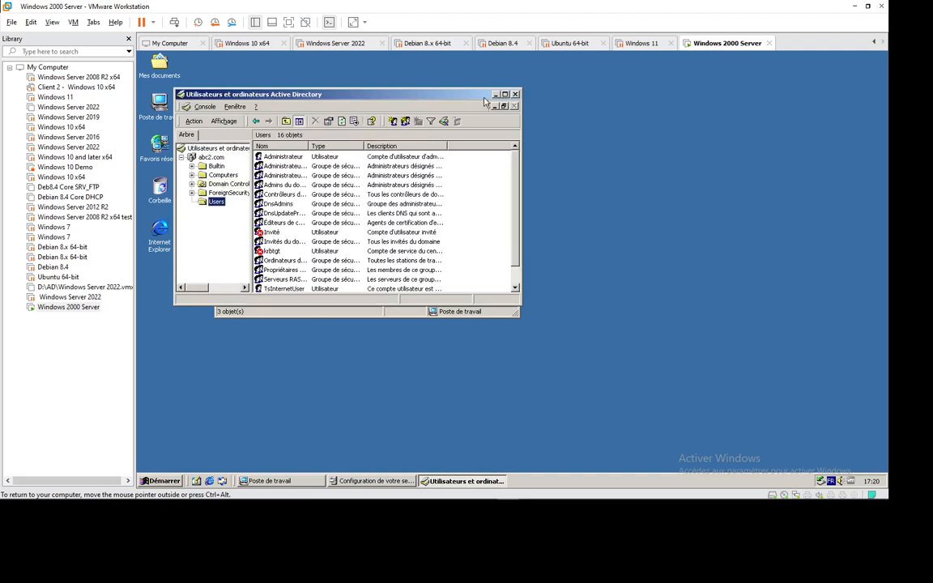
pyautogui.doubleClick(457, 93)
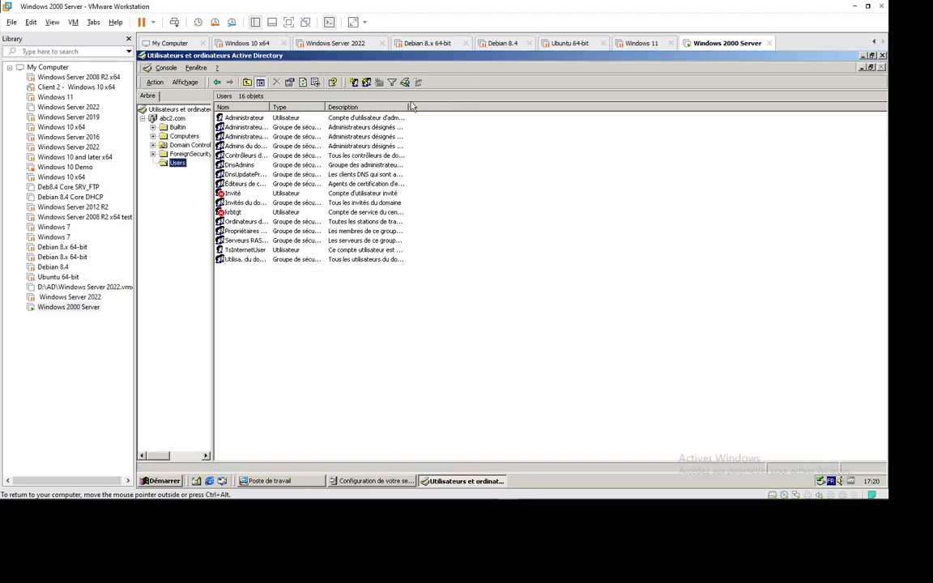
# - Examine which object types can be created in the Users container and directly under the abc2.com domain
pyautogui.rightClick(236, 305)
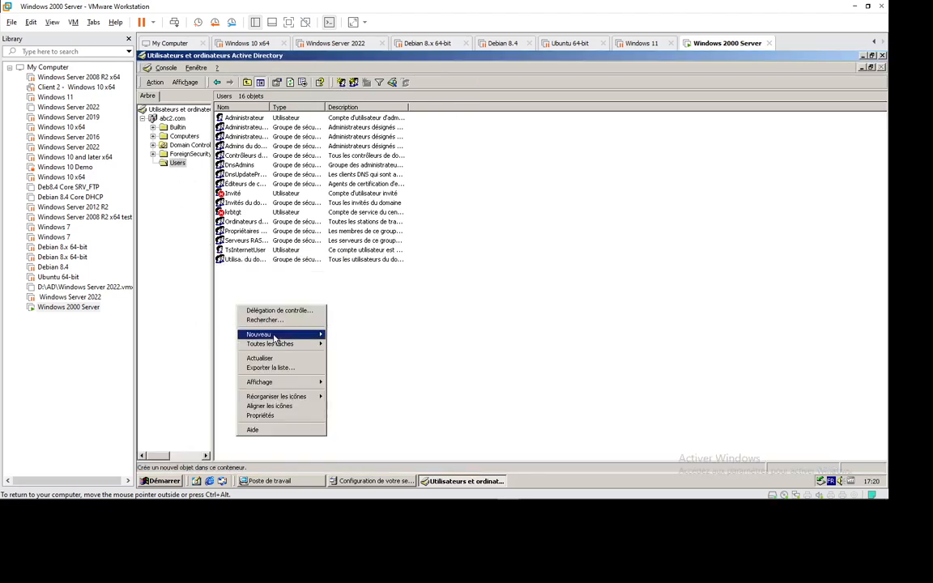
pyautogui.moveTo(309, 334)
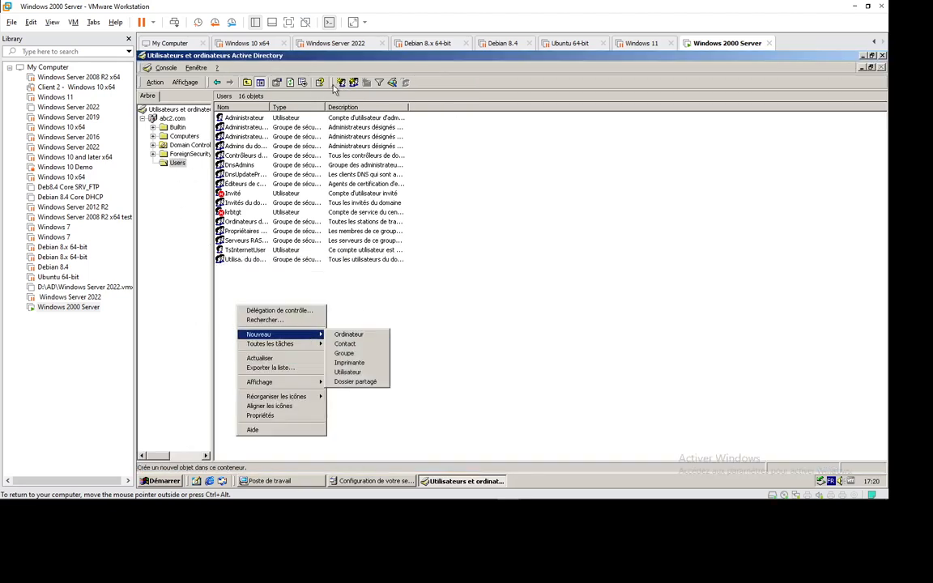
pyautogui.click(455, 343)
pyautogui.rightClick(267, 317)
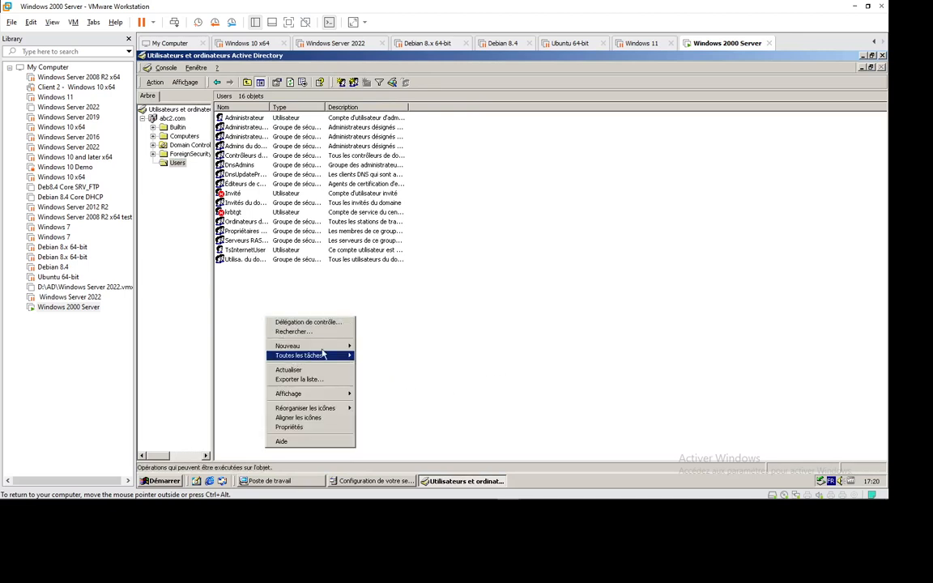
pyautogui.moveTo(329, 349)
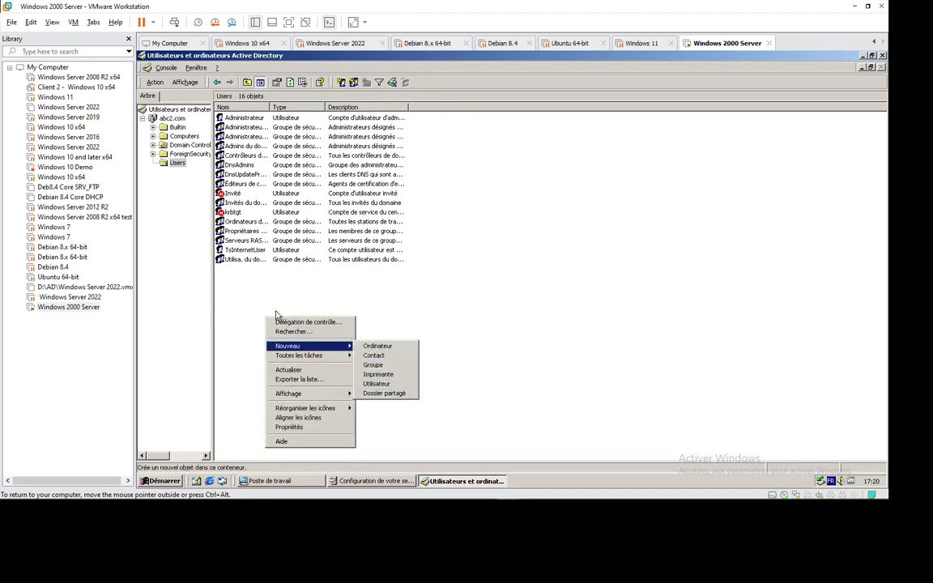
pyautogui.click(251, 288)
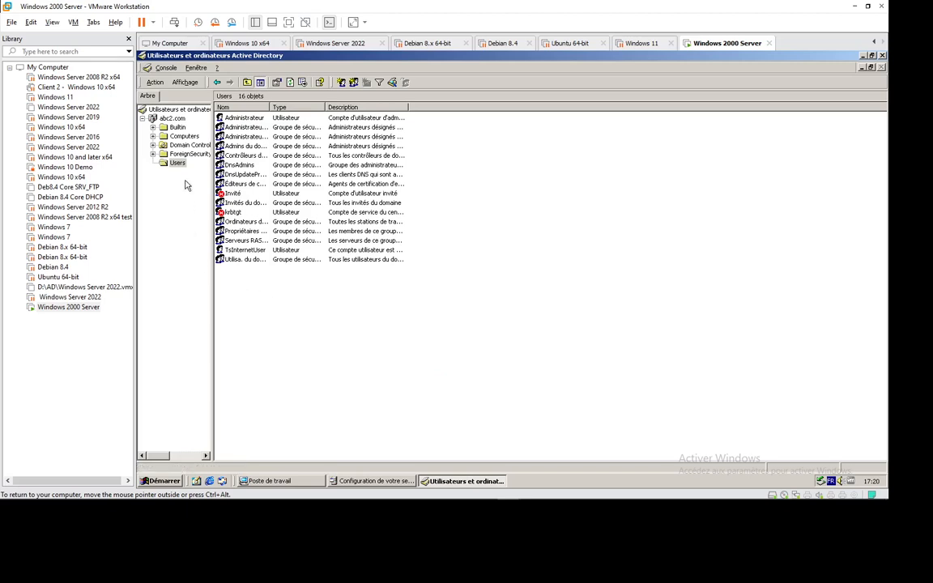
pyautogui.rightClick(179, 120)
pyautogui.moveTo(265, 185)
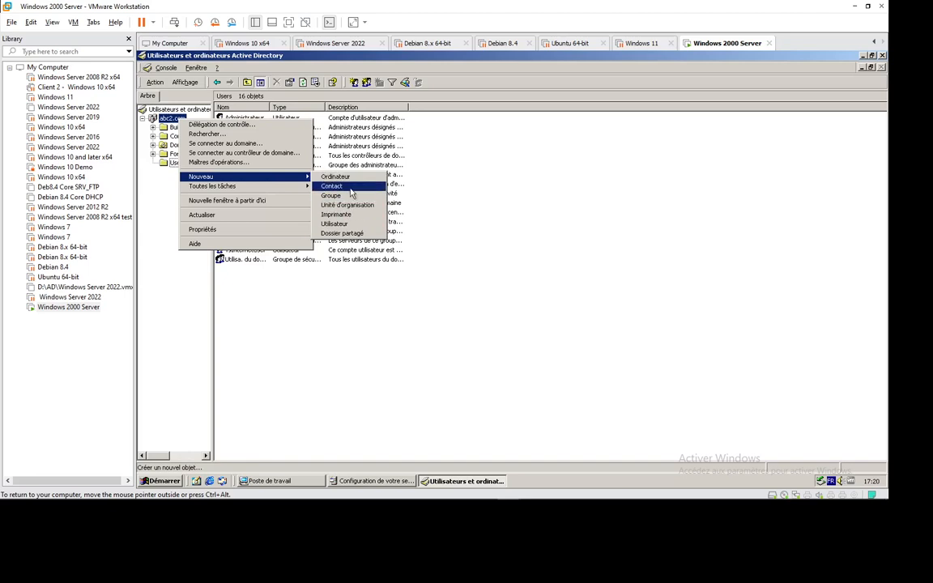
pyautogui.click(243, 379)
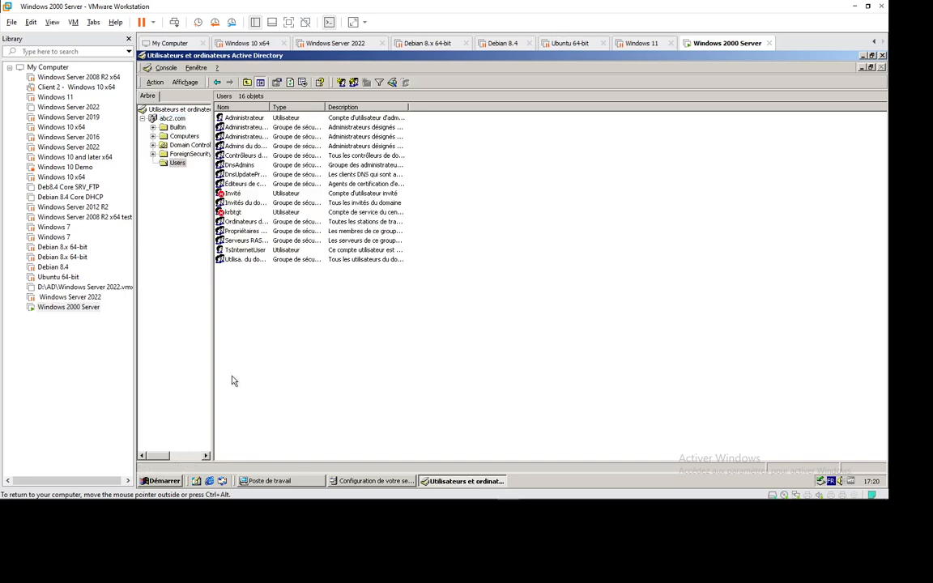
# - Open the DNS console from the server's administration tools
pyautogui.click(160, 482)
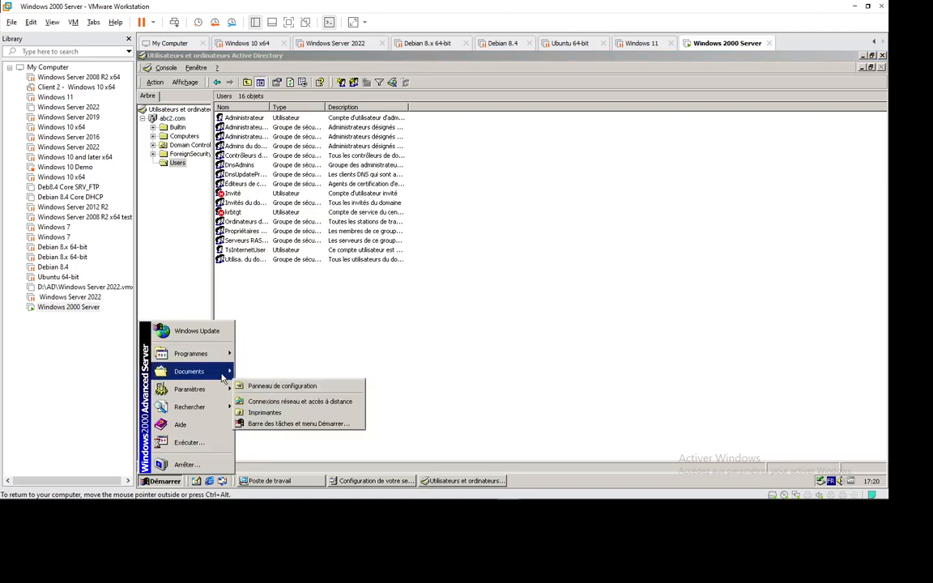
pyautogui.moveTo(222, 378)
pyautogui.moveTo(207, 354)
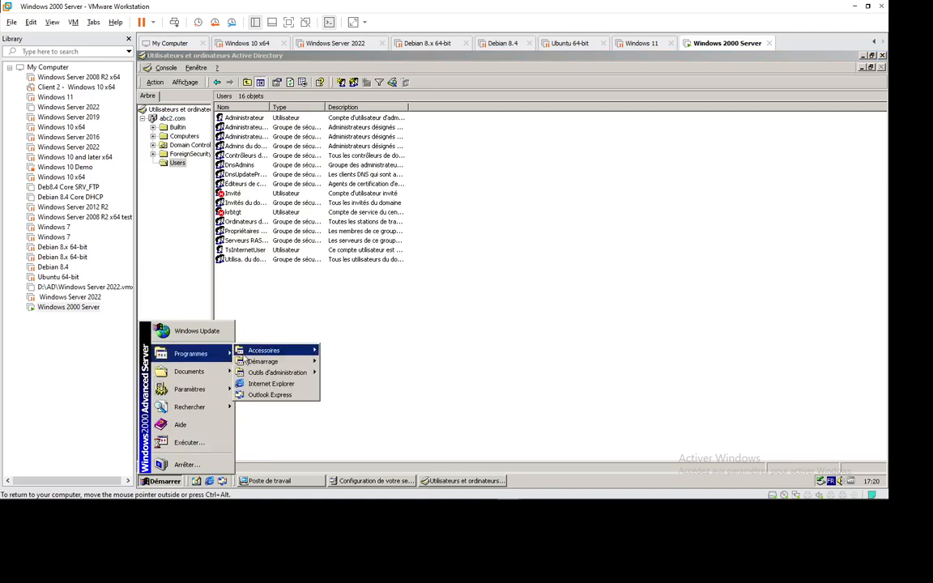
pyautogui.moveTo(283, 373)
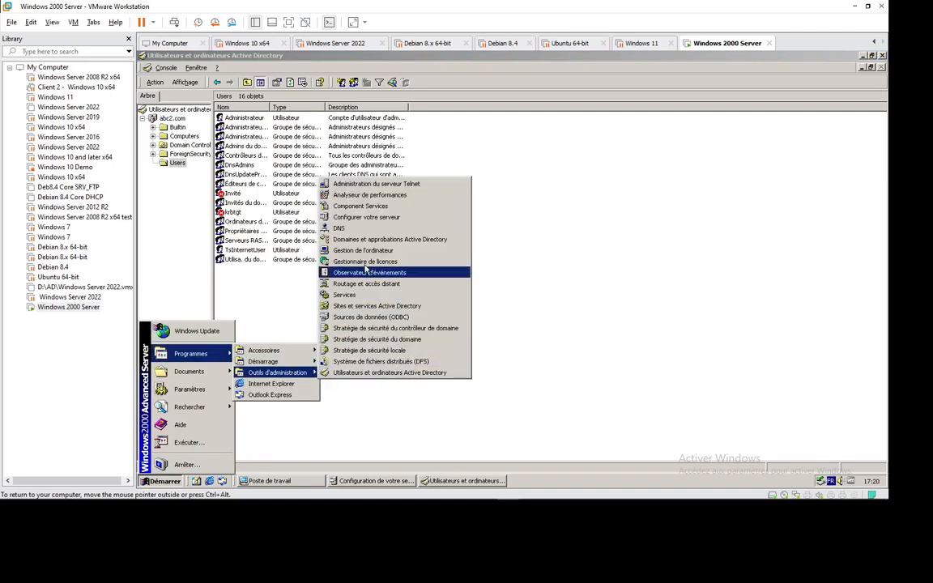
pyautogui.click(362, 230)
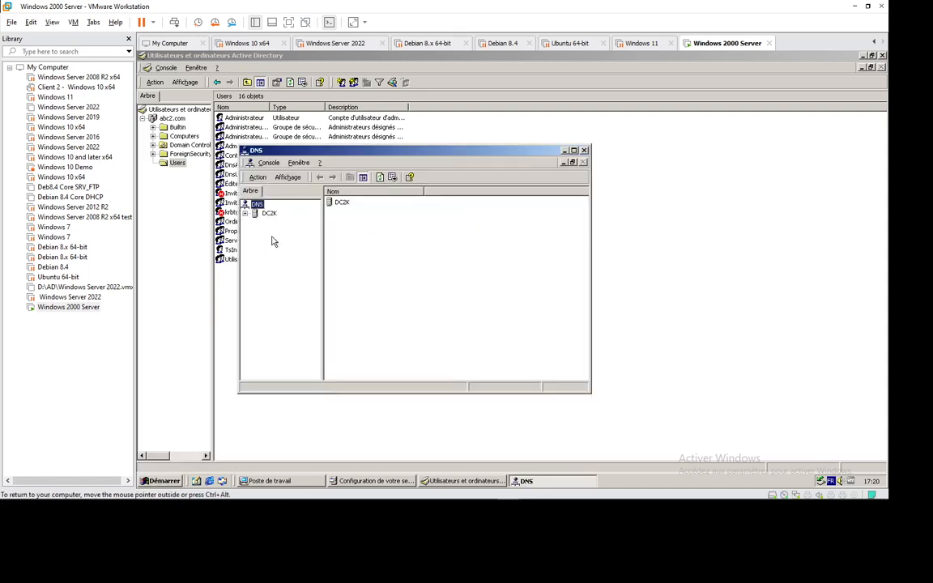
# - Expand server DC2K and its forward lookup zones, display the abc2.com zone's records, and select the dc2k host record
pyautogui.click(268, 214)
pyautogui.click(245, 214)
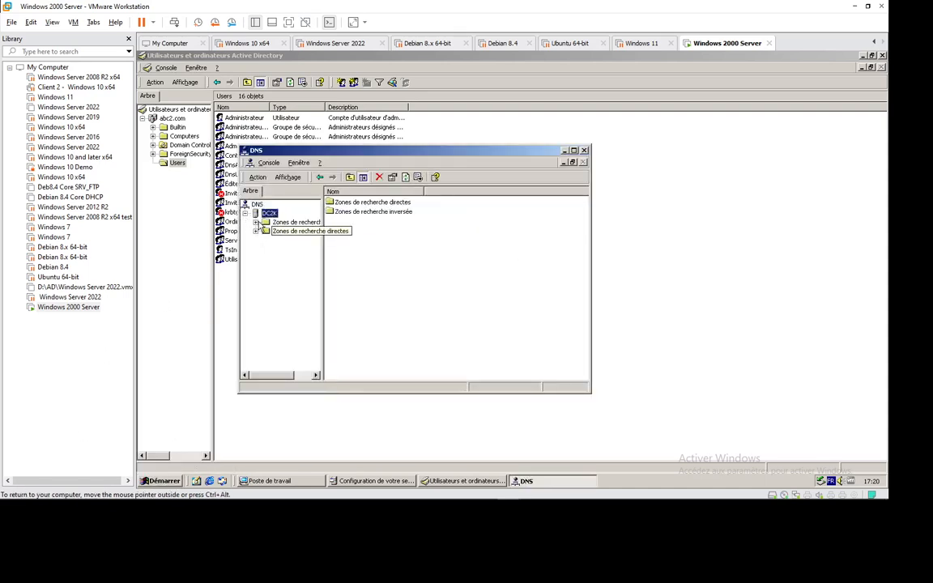
pyautogui.doubleClick(265, 223)
pyautogui.click(295, 241)
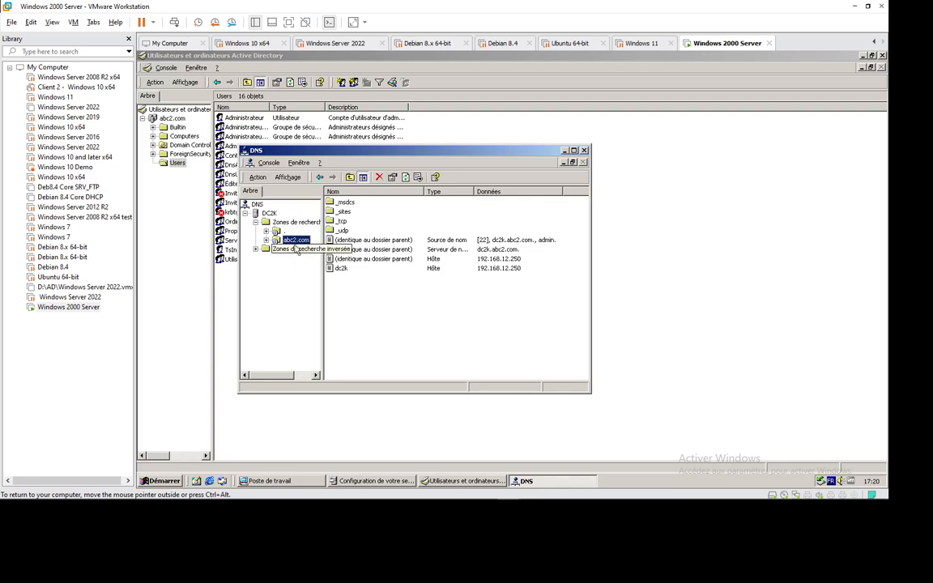
pyautogui.click(344, 270)
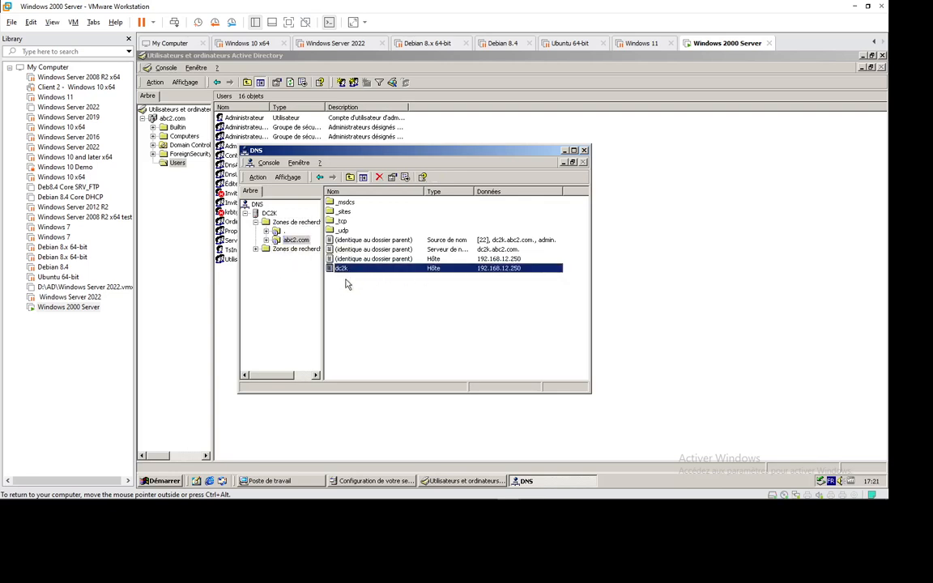
# - Expand the abc2.com zone, inspect the host offering the service in the _ldap record under _tcp, and close its properties
pyautogui.click(267, 242)
pyautogui.click(299, 267)
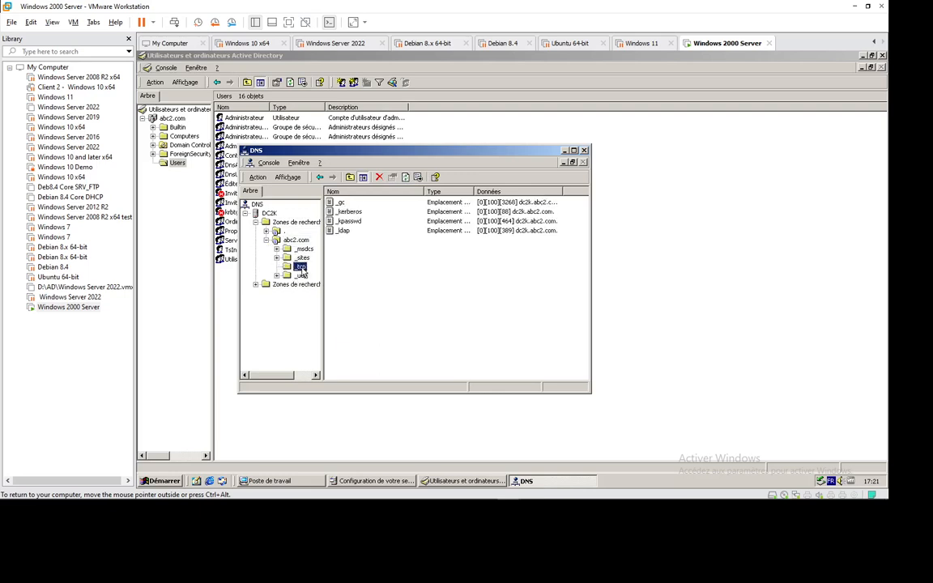
pyautogui.doubleClick(342, 233)
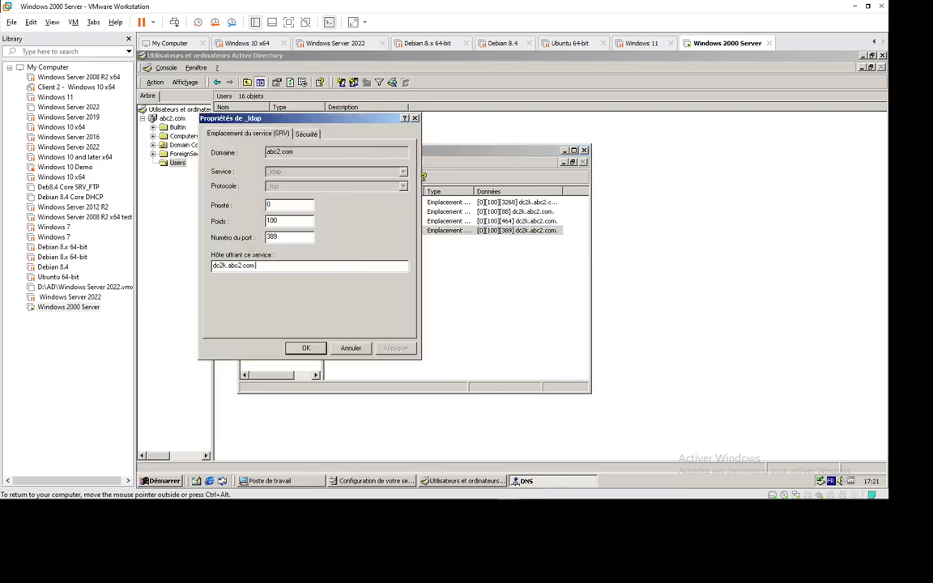
pyautogui.moveTo(257, 266); pyautogui.dragTo(204, 267)
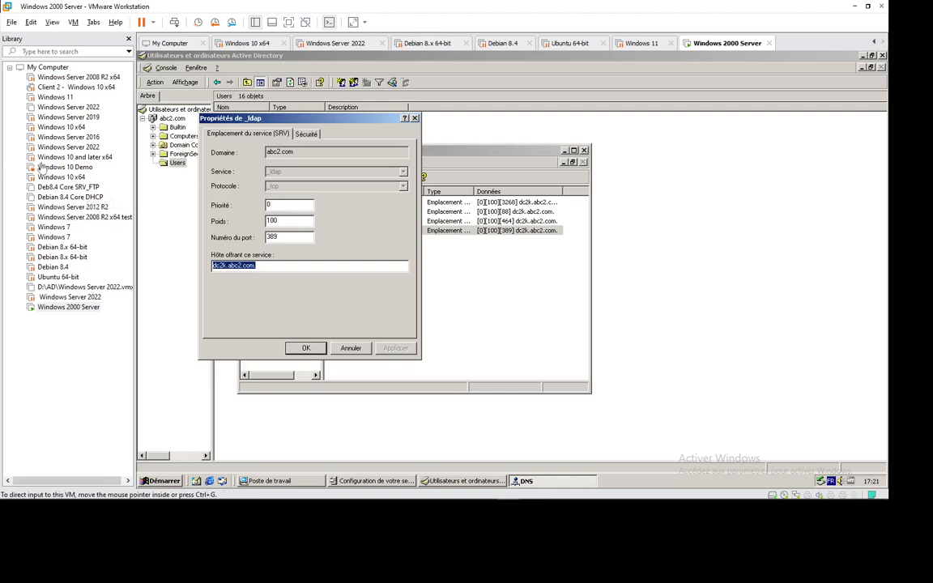
pyautogui.click(414, 119)
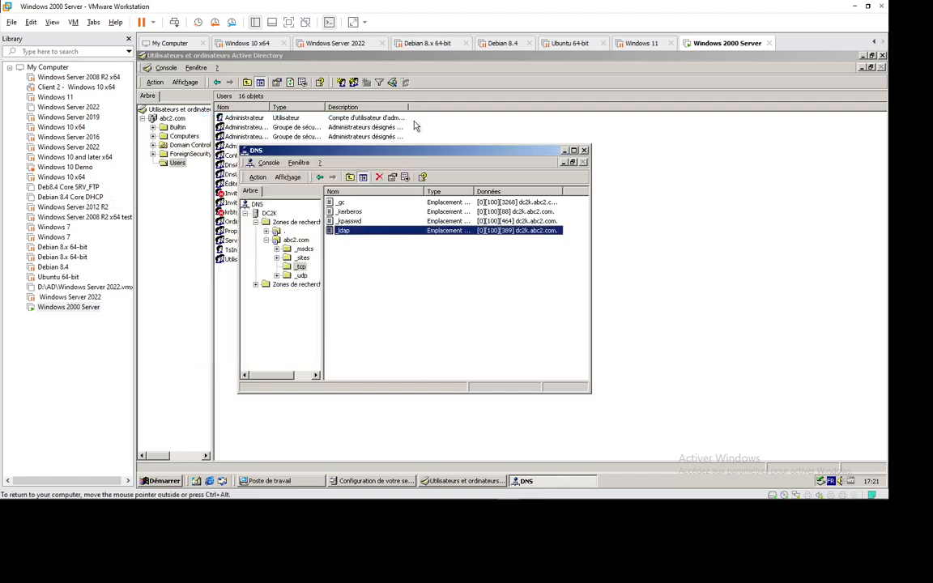
# - Browse the root zone down to com and its abc2 delegation, and collapse the root zone again
pyautogui.click(279, 237)
pyautogui.click(278, 233)
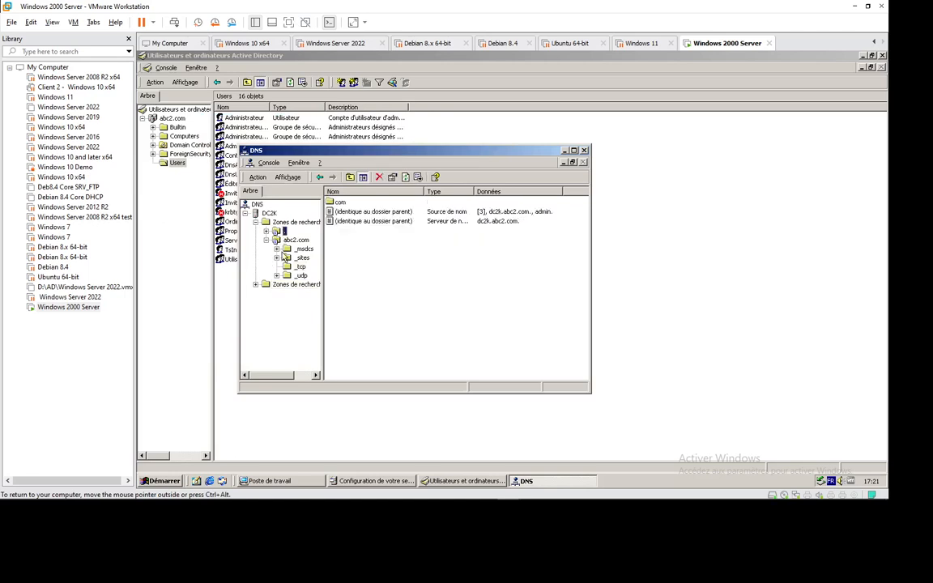
pyautogui.click(266, 231)
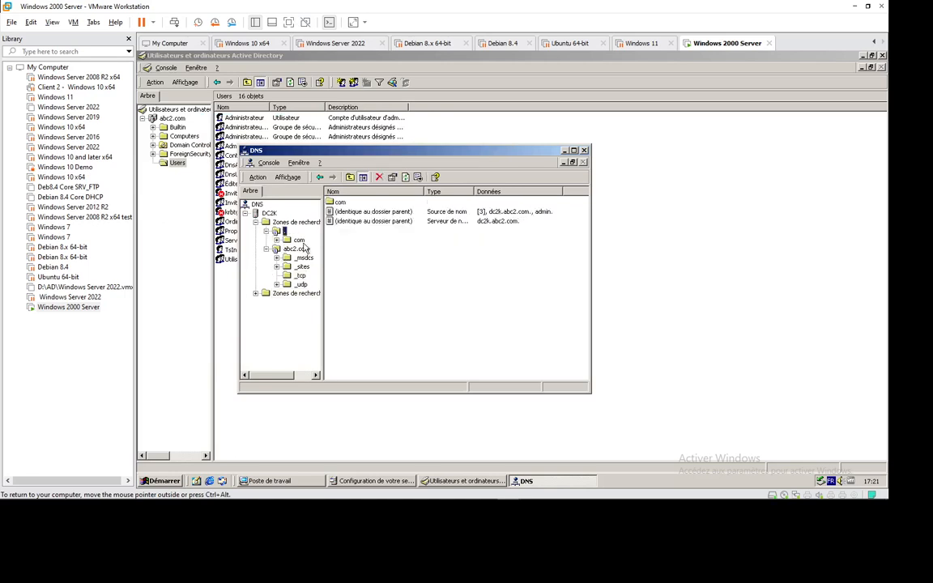
pyautogui.doubleClick(298, 241)
pyautogui.click(309, 250)
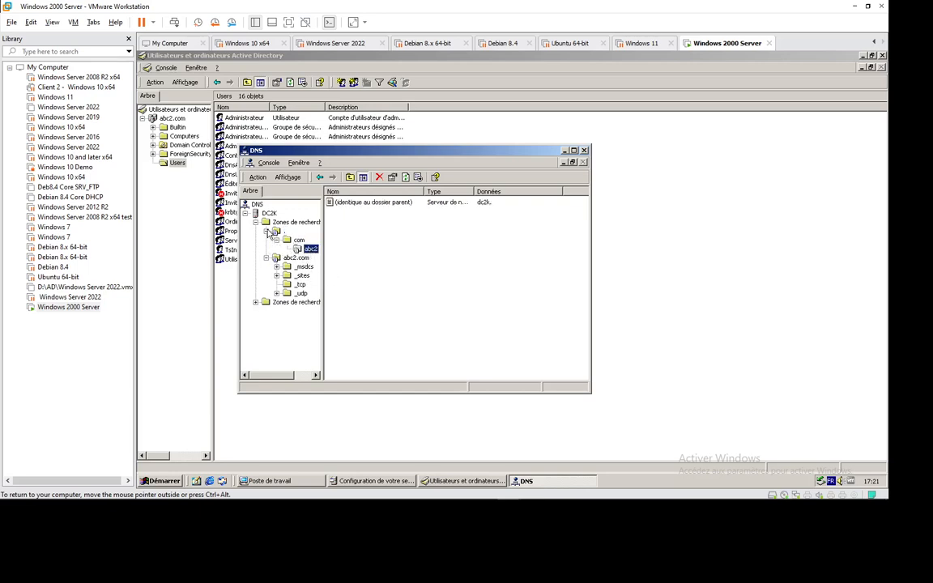
pyautogui.click(267, 232)
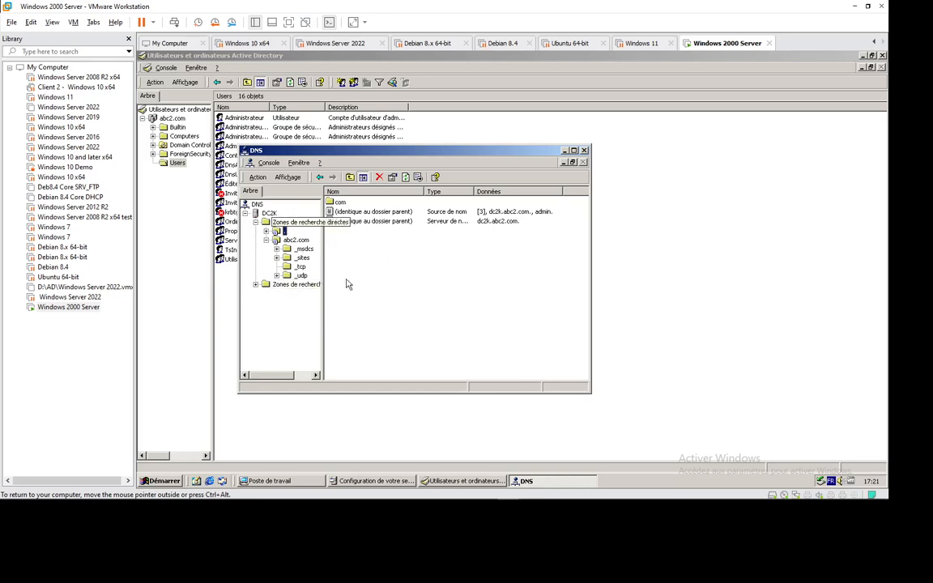
# - Tile the open windows vertically on the server's desktop and close the Poste de travail window
pyautogui.click(666, 484)
pyautogui.rightClick(666, 485)
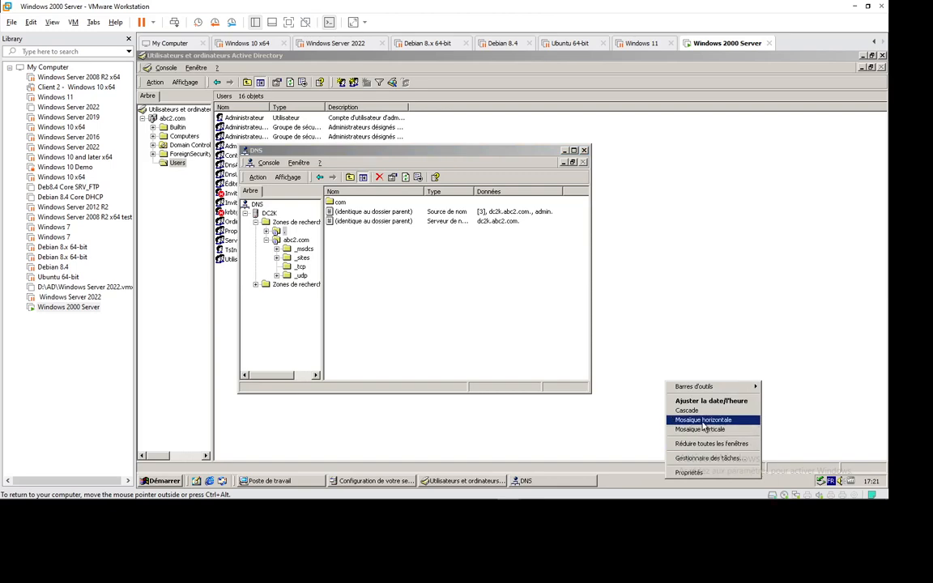
pyautogui.click(693, 430)
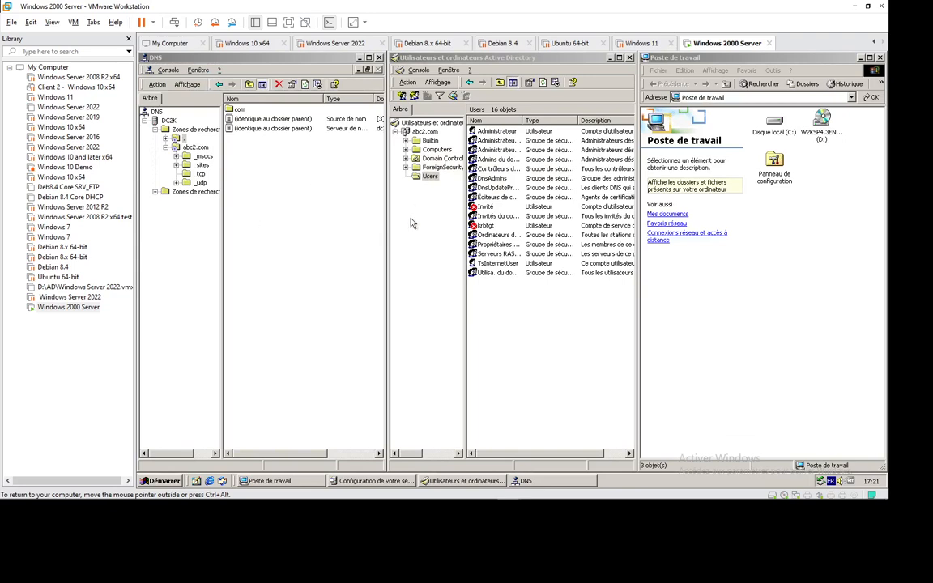
pyautogui.click(880, 59)
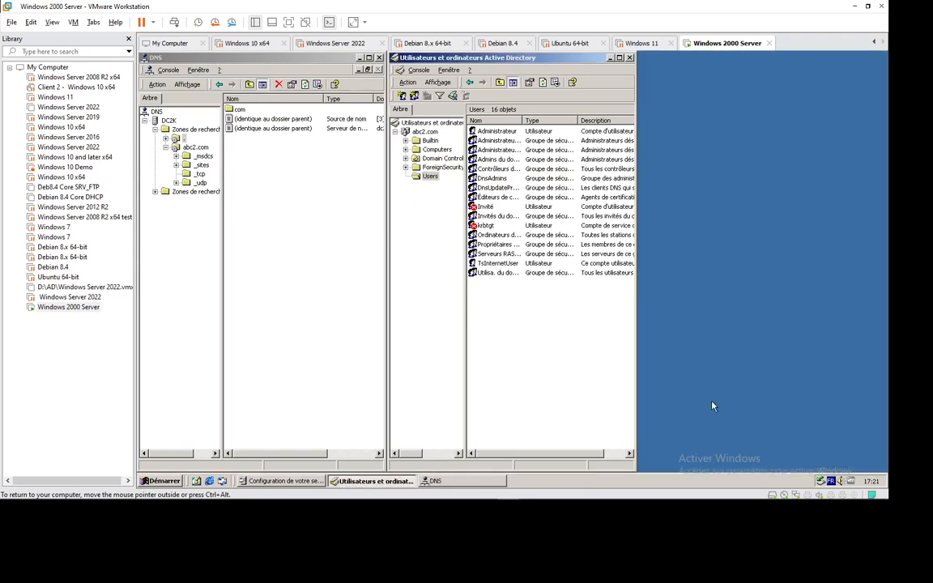
# - Try a horizontal tiling of the two remaining consoles, and rearrange them in a vertical tiling
pyautogui.rightClick(721, 481)
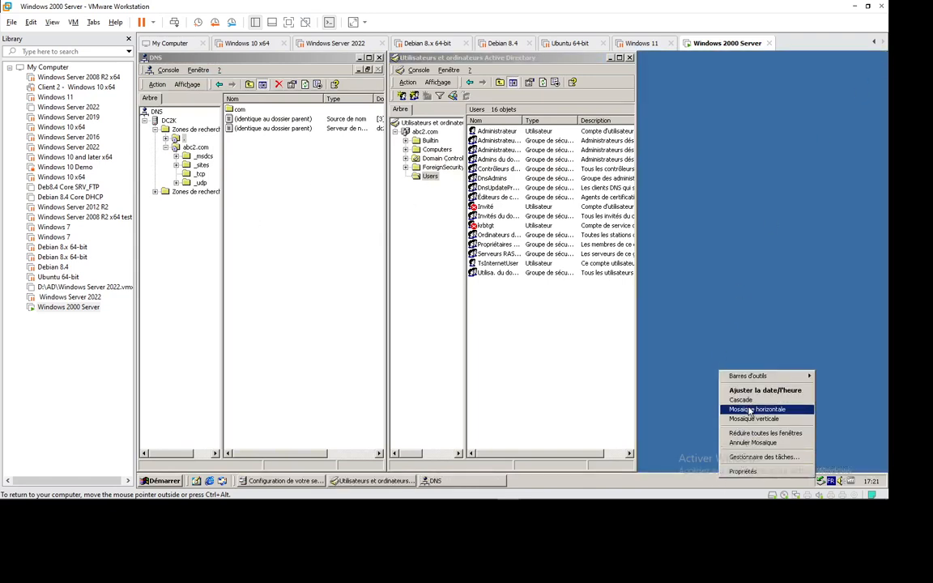
pyautogui.click(751, 411)
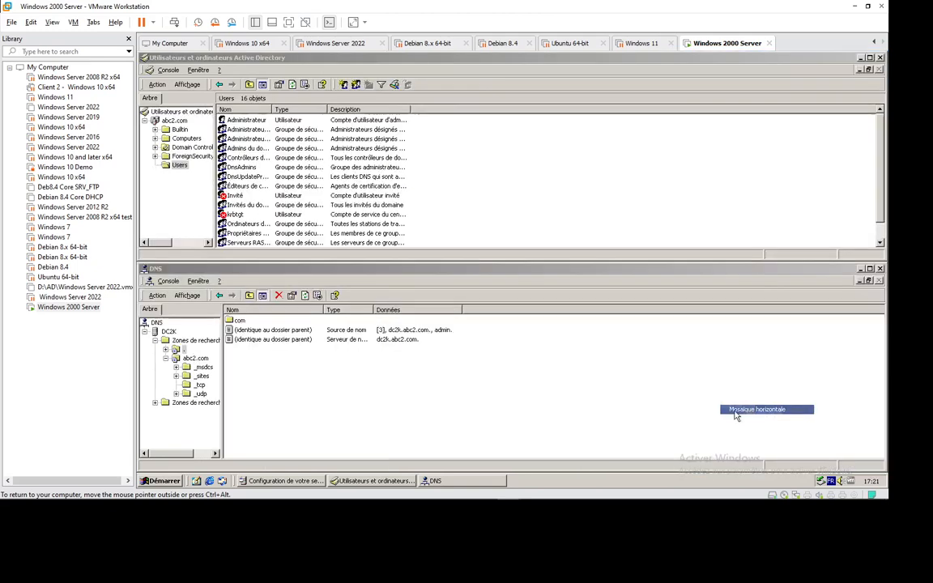
pyautogui.rightClick(721, 481)
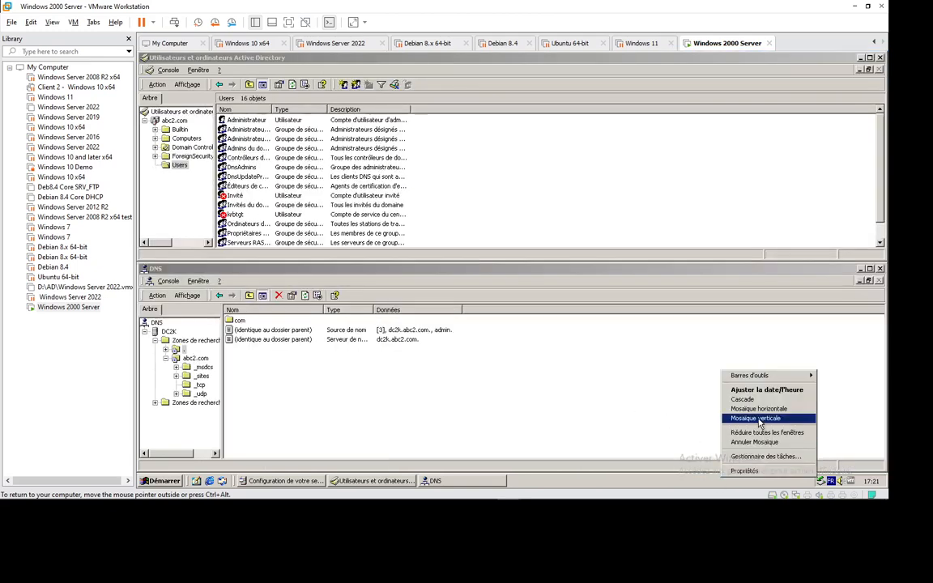
pyautogui.click(755, 418)
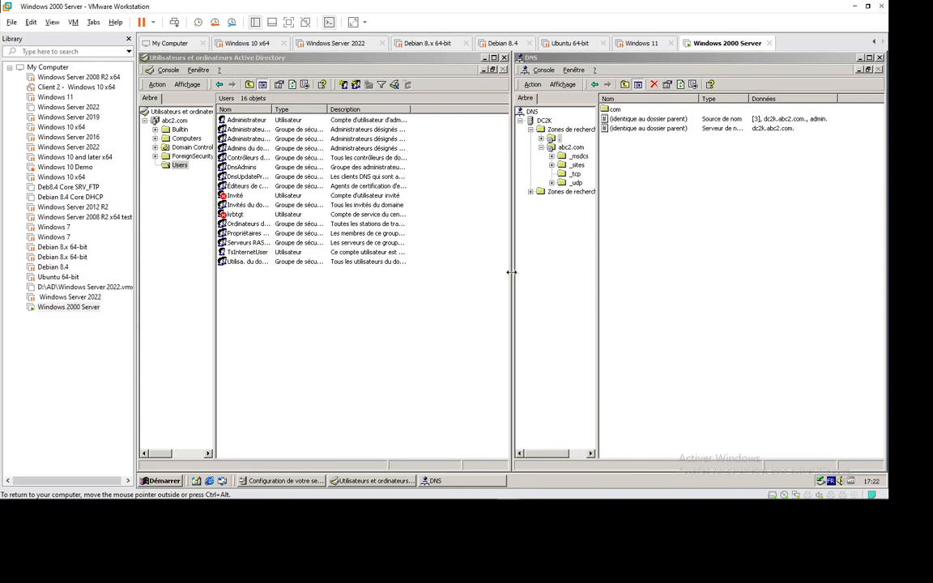
# - Narrow the Active Directory console to give the DNS console more room, and display the abc2.com zone's records
pyautogui.moveTo(510, 273); pyautogui.dragTo(472, 280)
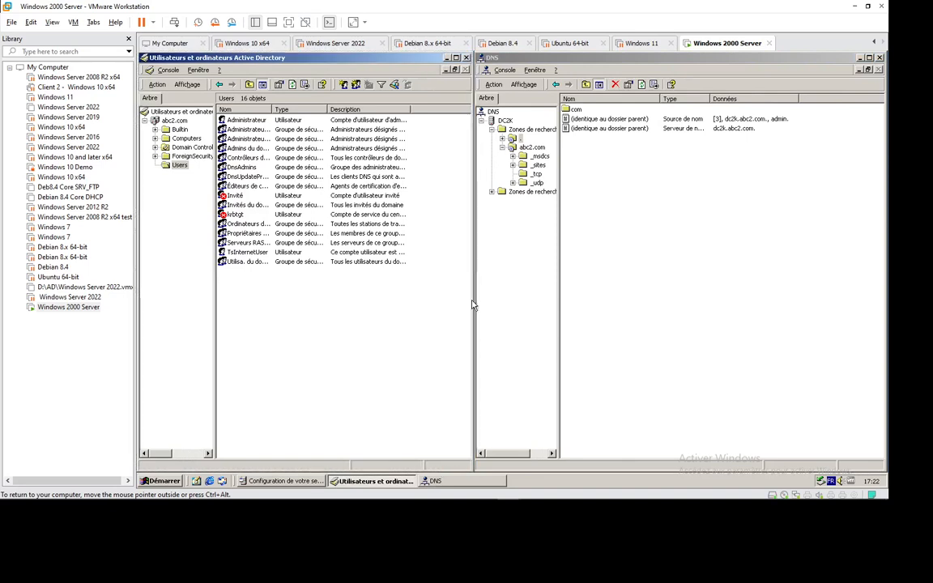
pyautogui.click(532, 147)
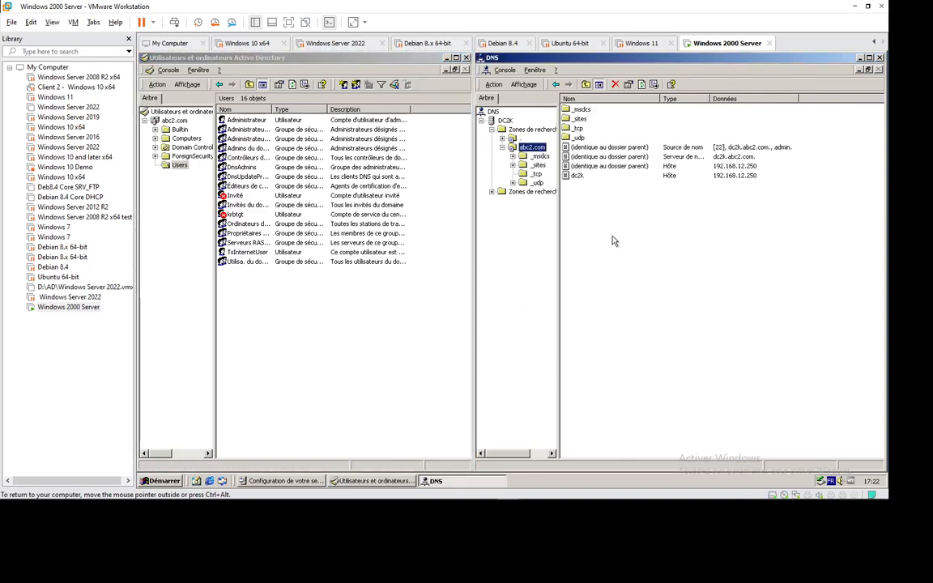
pyautogui.moveTo(792, 503)
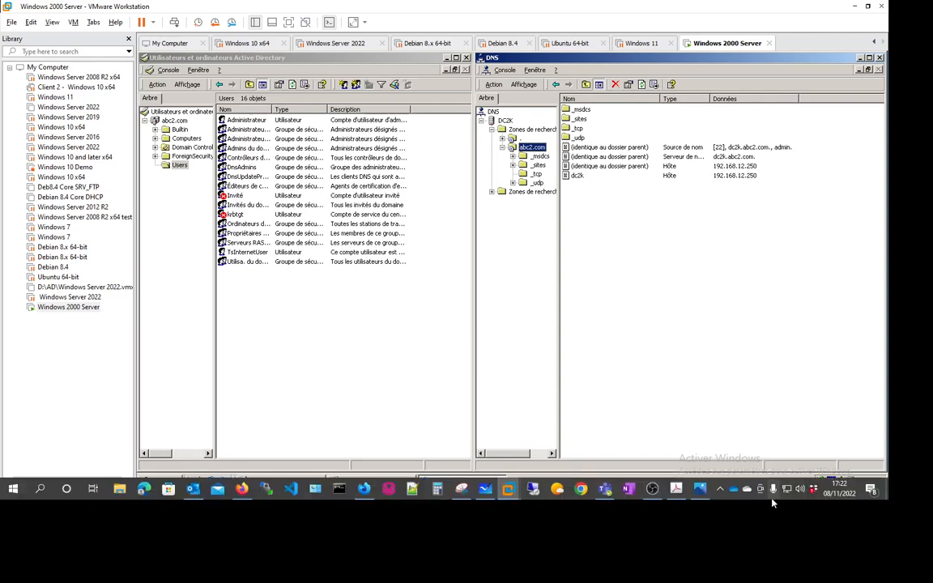